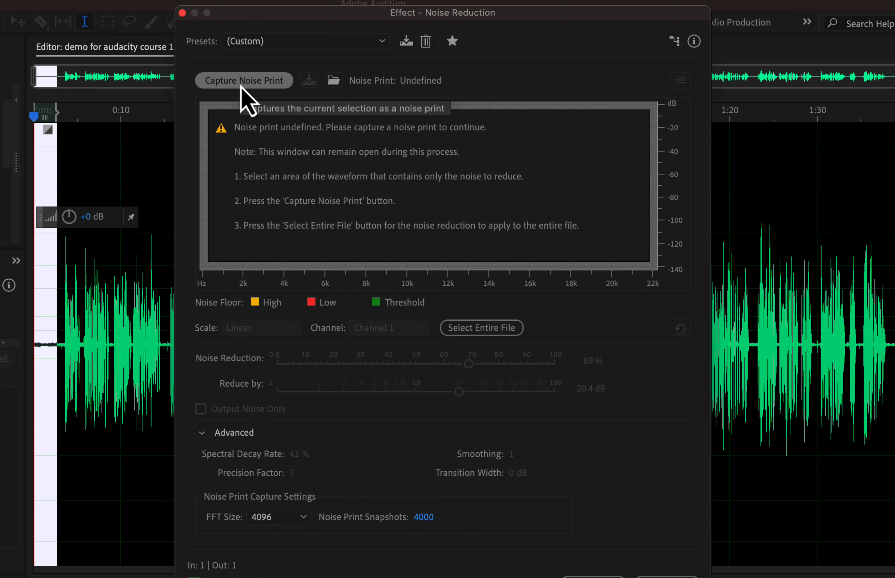
# Step: Capture a noise print from the selected quiet opening of the recording and select the entire waveform
pyautogui.click(244, 80)
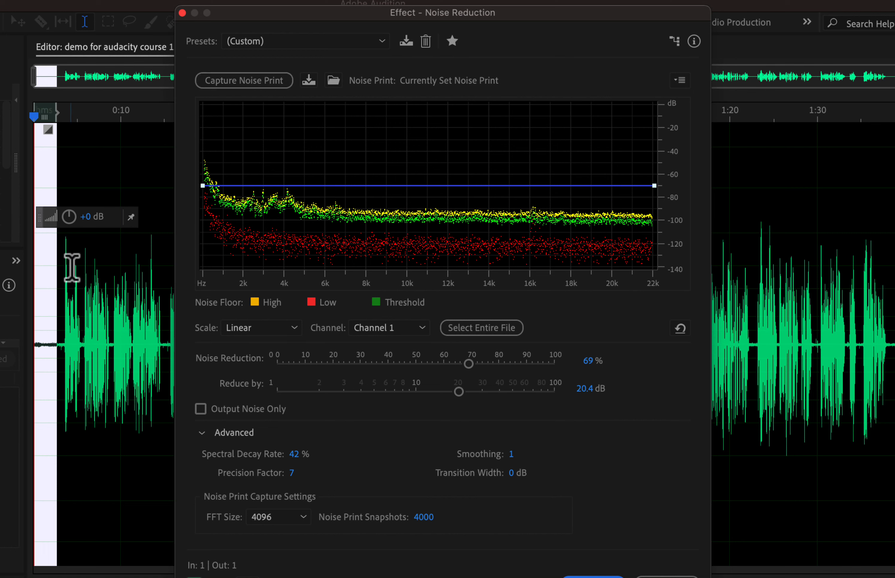
pyautogui.click(120, 283)
pyautogui.press('super+a')
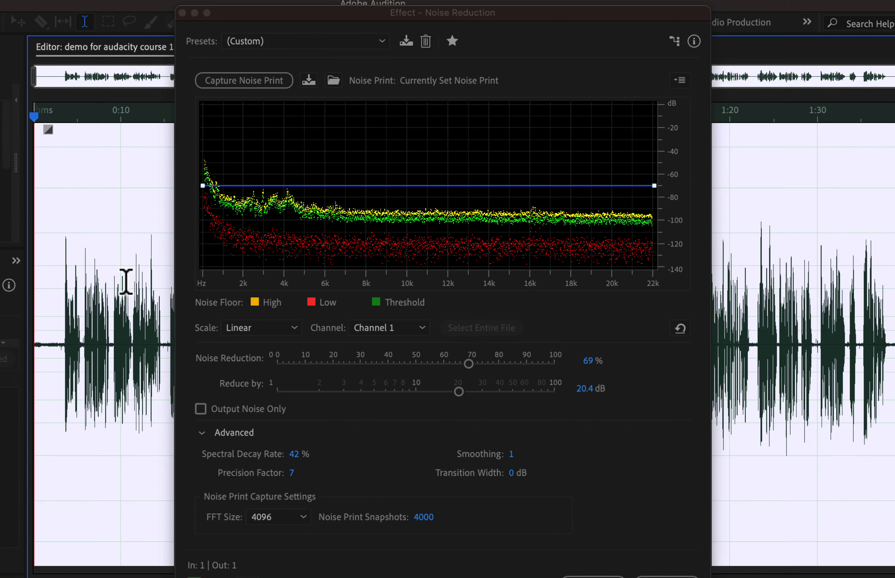
# Step: Preview the noise reduction from about 0:00.9, switching the effect off and back on to compare the sound
pyautogui.click(111, 166)
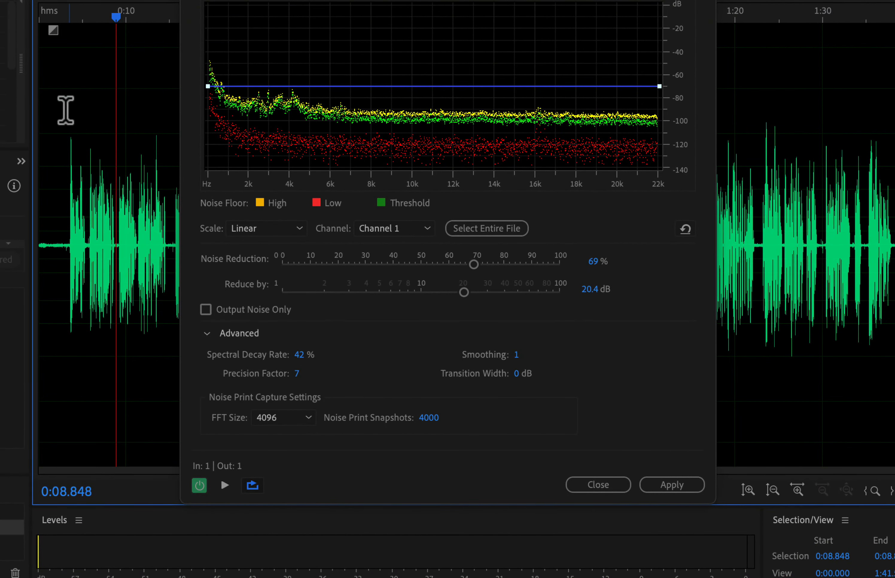
pyautogui.click(46, 137)
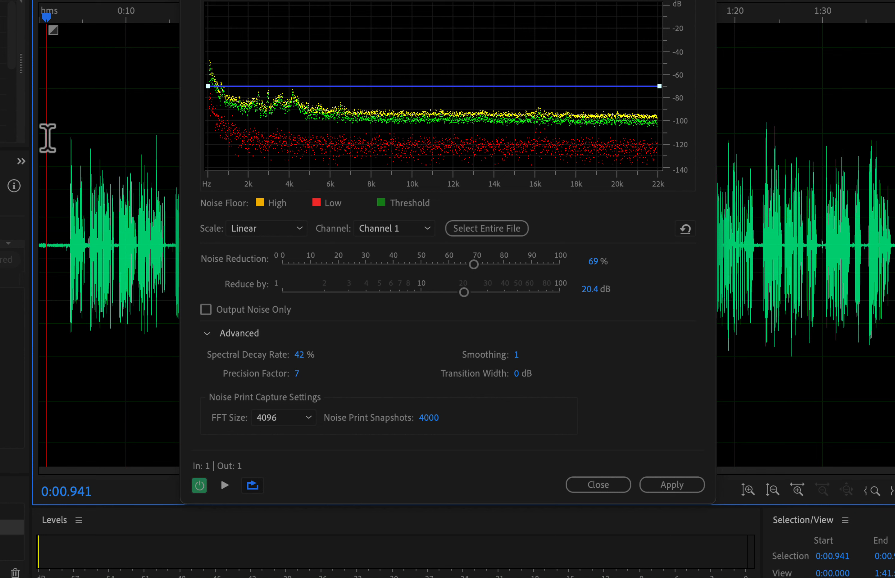
pyautogui.click(225, 486)
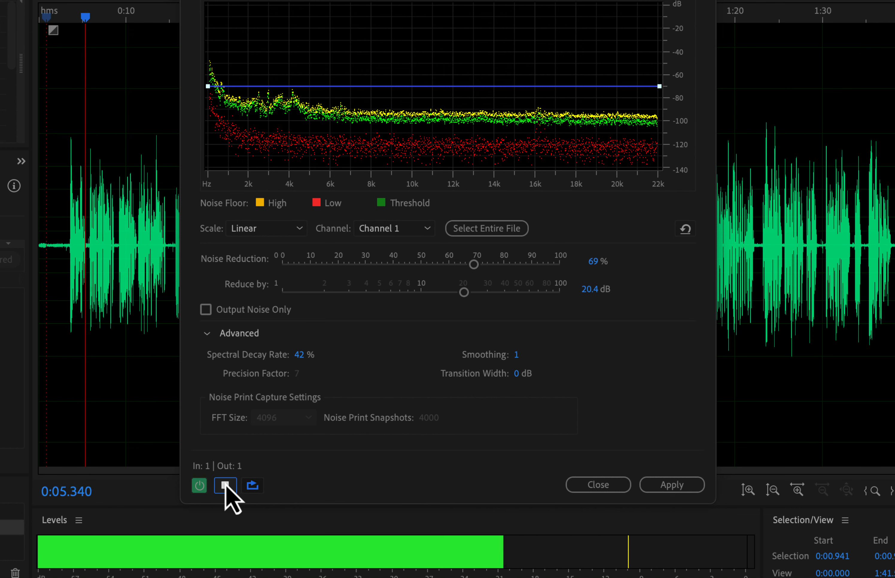
pyautogui.click(199, 485)
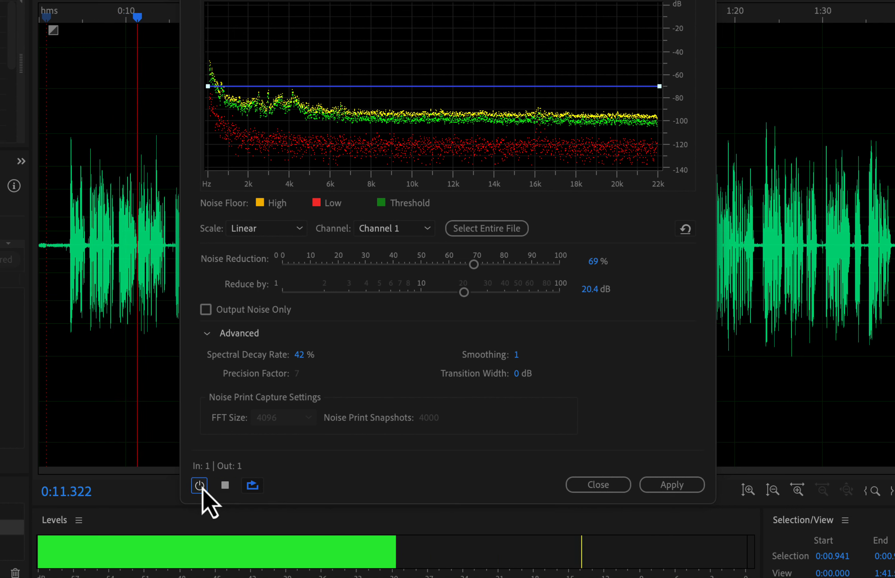
pyautogui.click(200, 486)
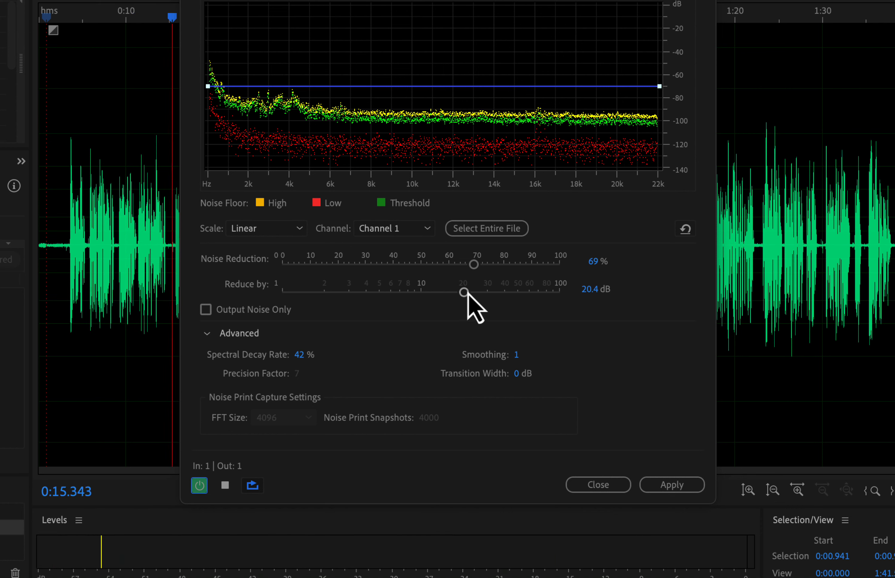
# Step: Set noise reduction to 70%, reduction amount to 19.8 dB and spectral decay rate to 47%, and apply the effect to the recording
pyautogui.moveTo(465, 294); pyautogui.dragTo(464, 293)
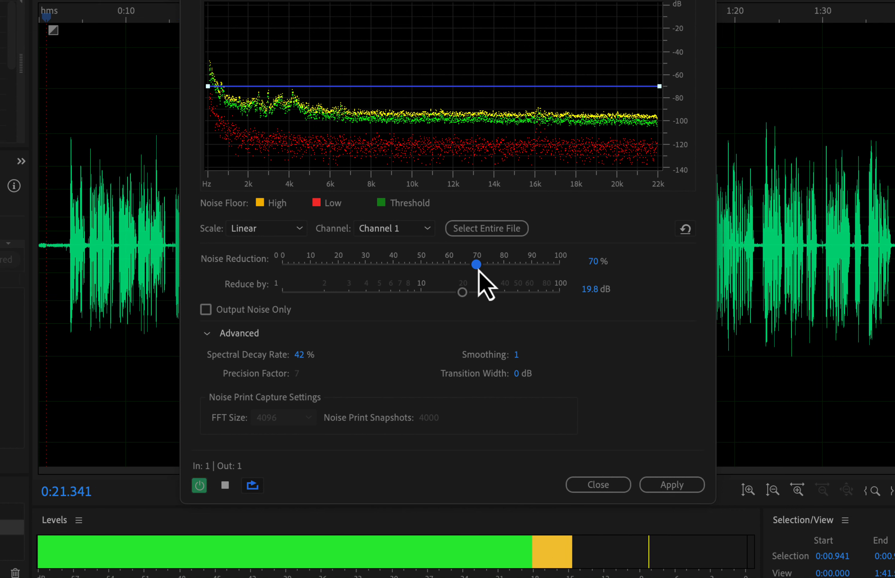
pyautogui.click(301, 355)
pyautogui.click(314, 344)
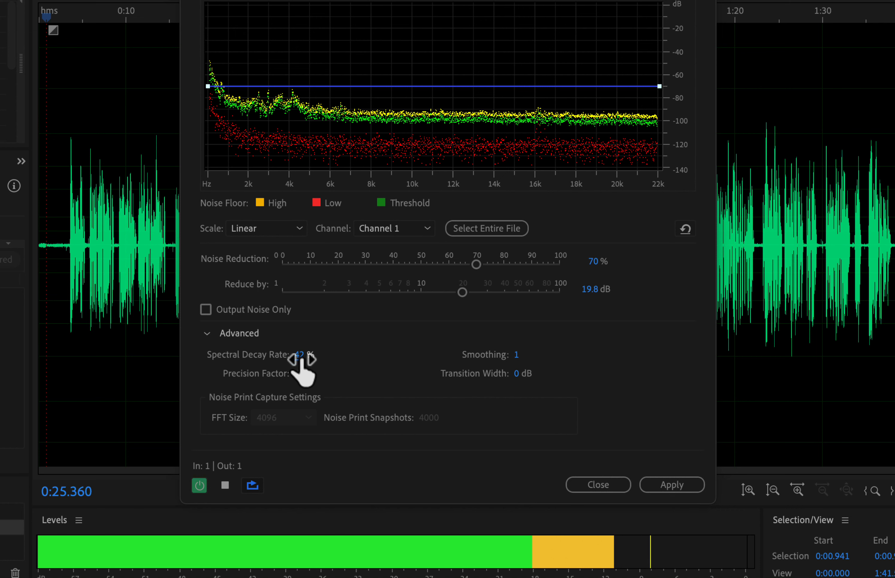
pyautogui.moveTo(302, 359); pyautogui.dragTo(311, 368)
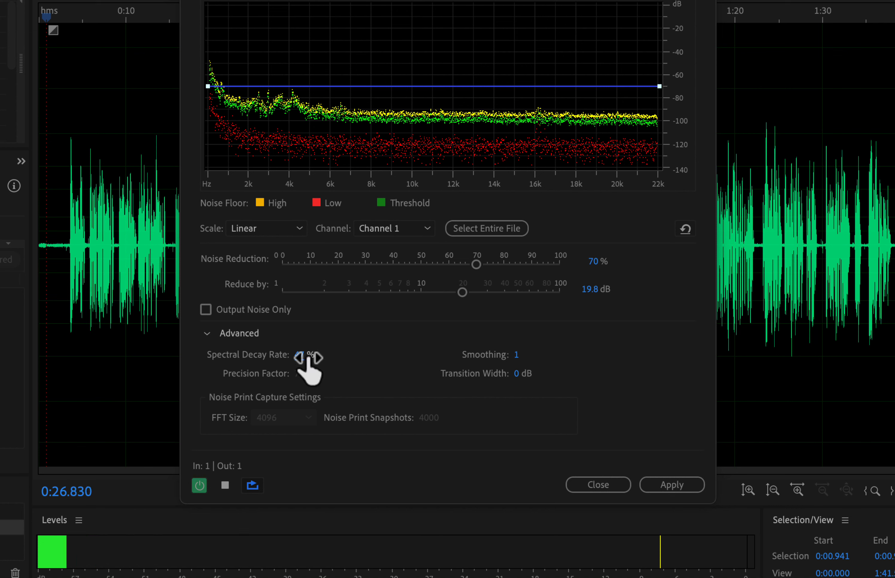
pyautogui.click(224, 486)
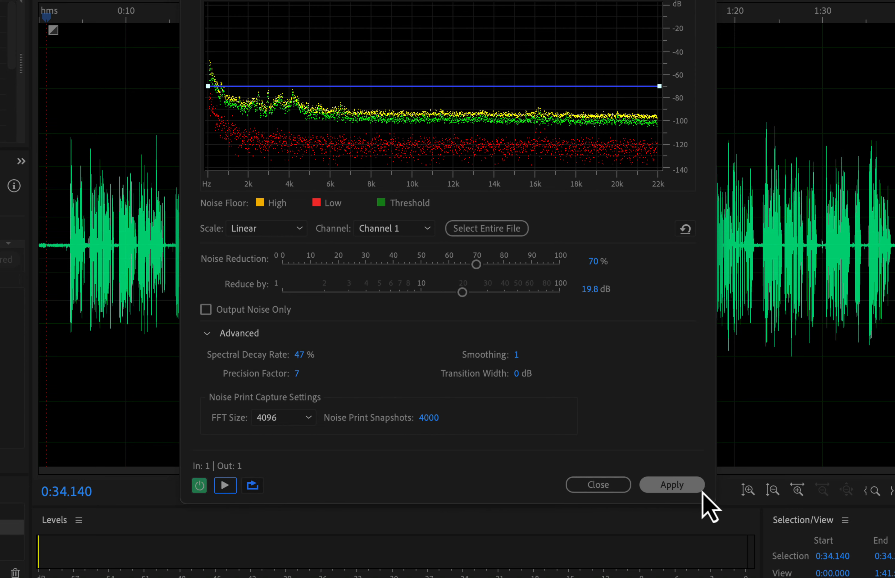
pyautogui.click(691, 488)
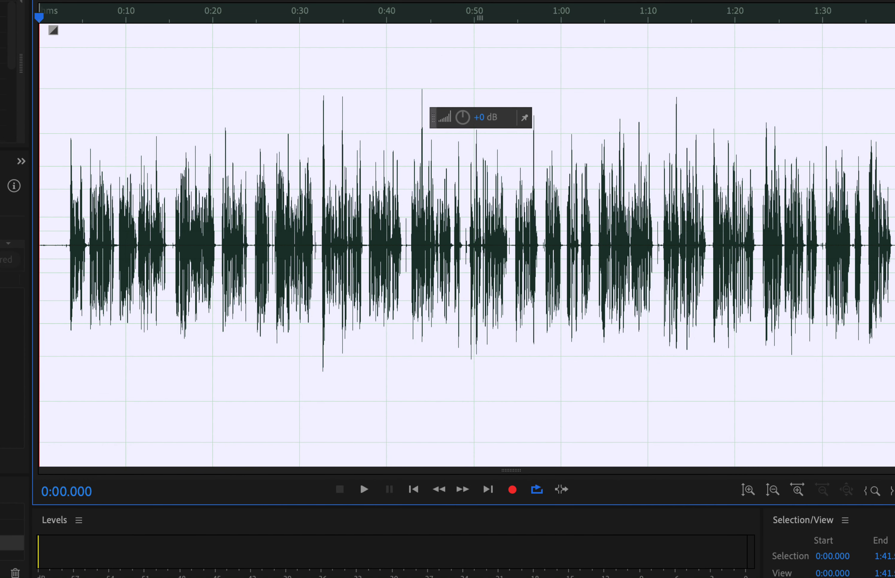
# Step: Select the quiet opening of about two seconds and play it to check the remaining background noise
pyautogui.click(54, 238)
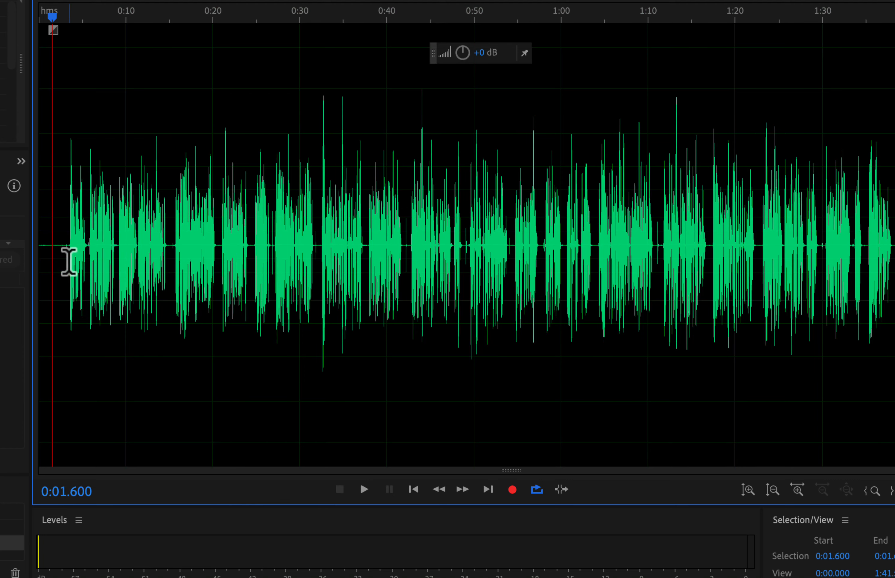
pyautogui.moveTo(60, 251); pyautogui.dragTo(35, 250)
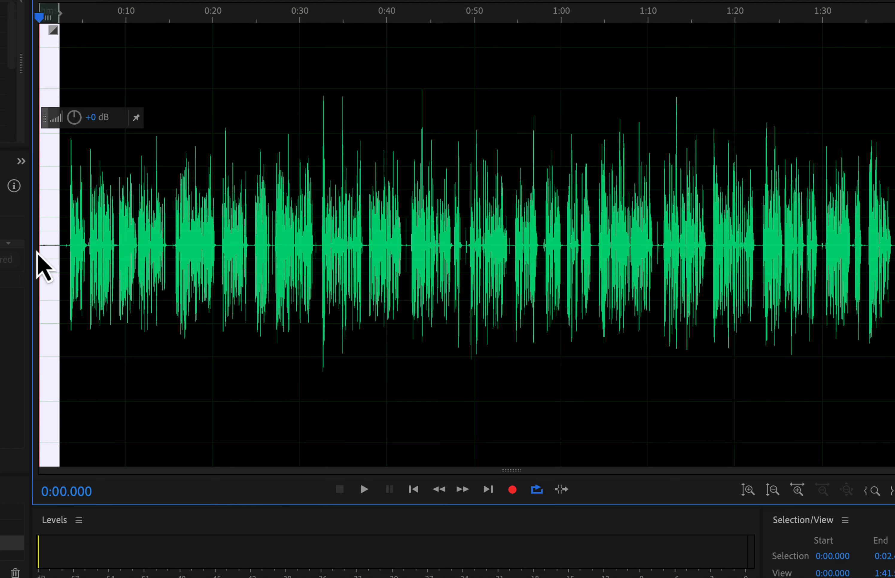
pyautogui.press('space')
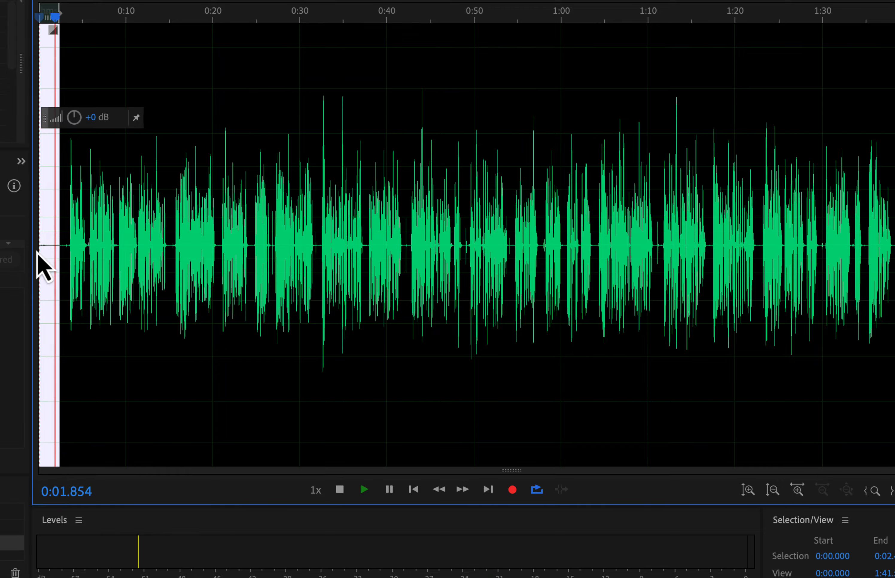
pyautogui.press('space')
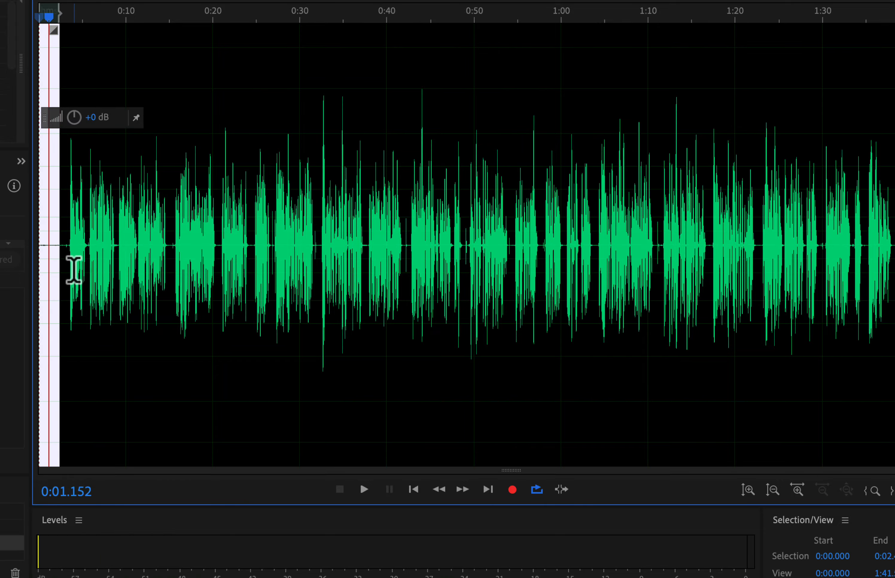
pyautogui.click(64, 269)
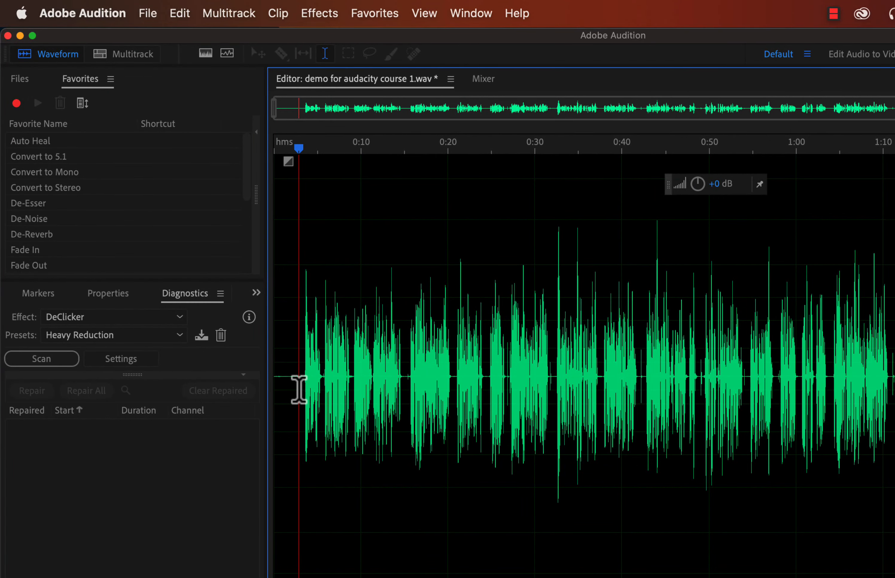
# Step: Examine the isolated click in the pause around 0:42 and play that section of the recording
pyautogui.click(642, 368)
pyautogui.scroll(5, 643, 369)
pyautogui.scroll(-1, 643, 369)
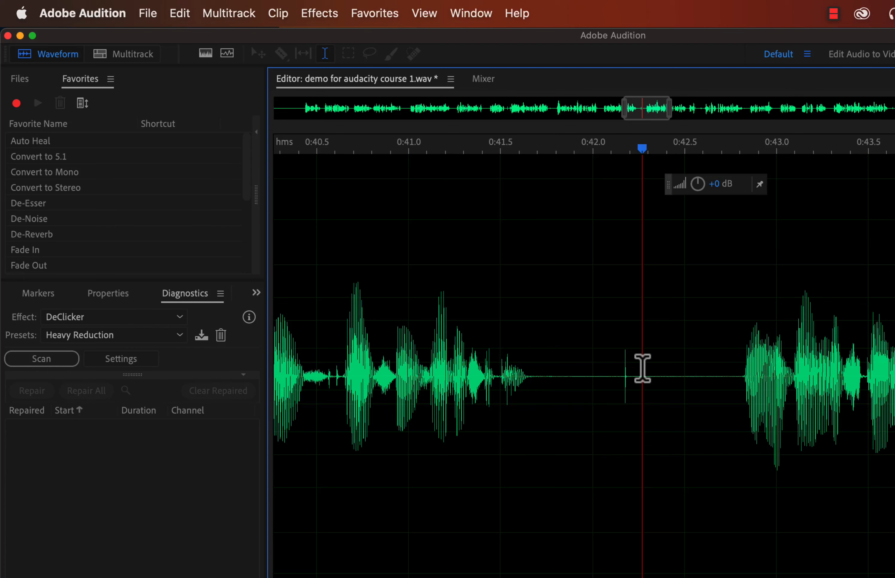
pyautogui.click(599, 368)
pyautogui.moveTo(599, 369); pyautogui.dragTo(654, 377)
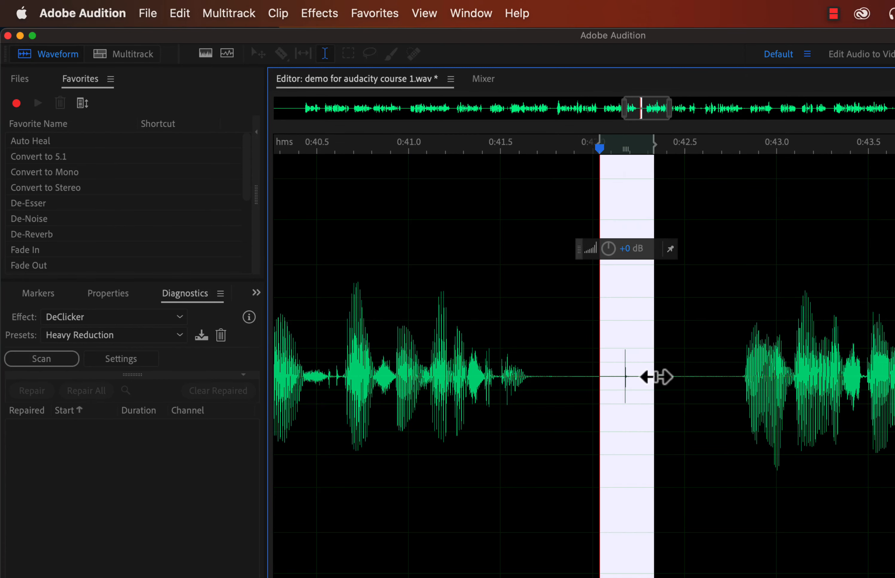
pyautogui.click(573, 371)
pyautogui.press('space')
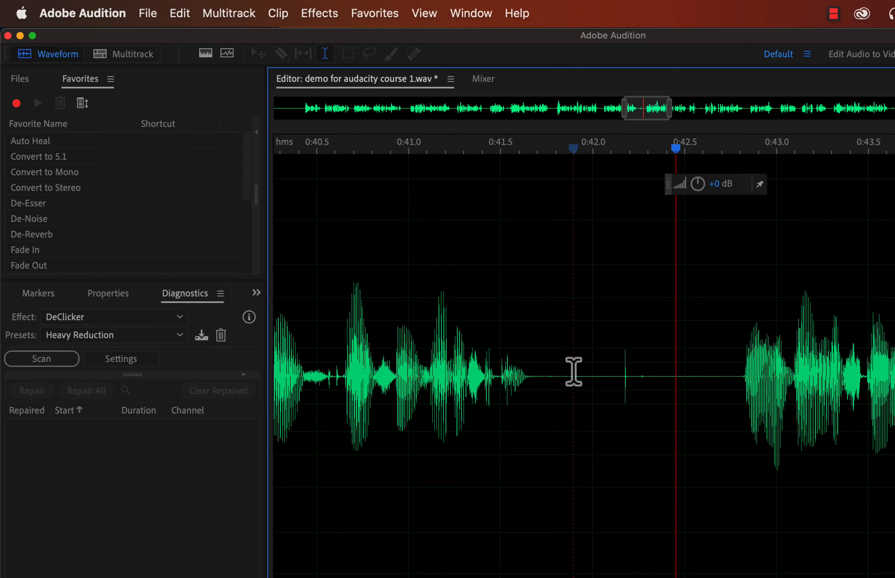
pyautogui.press('space')
pyautogui.press('space')
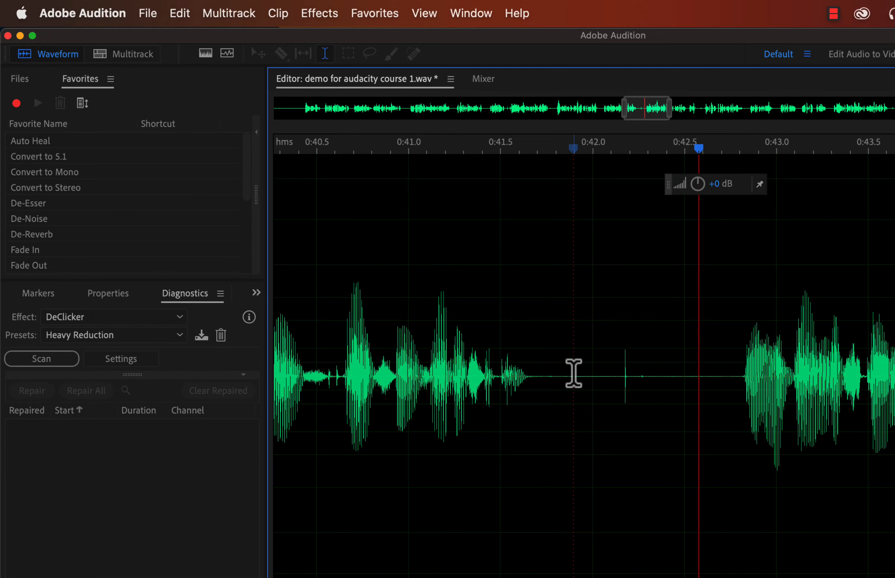
# Step: Open the DeClicker diagnostics process for the whole recording
pyautogui.scroll(-6, 573, 373)
pyautogui.scroll(-4, 573, 373)
pyautogui.click(319, 13)
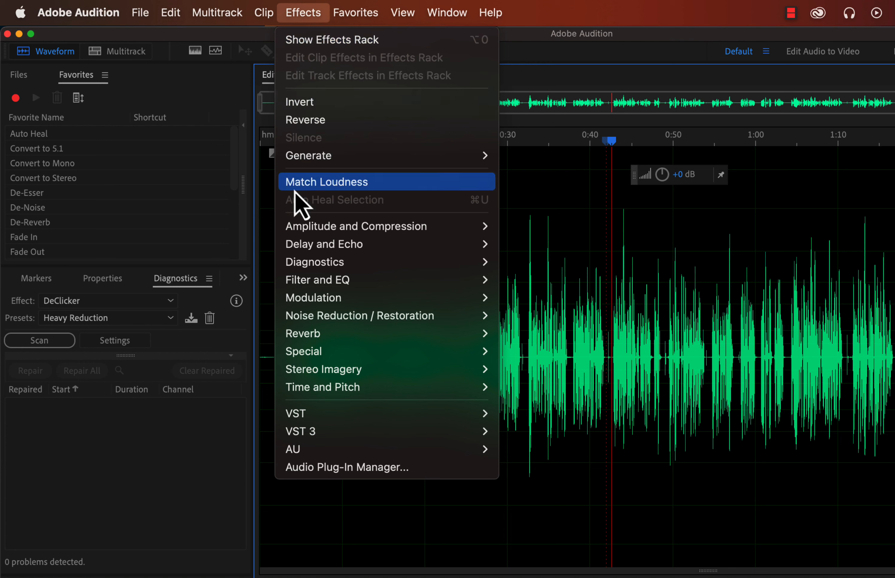
pyautogui.moveTo(313, 278)
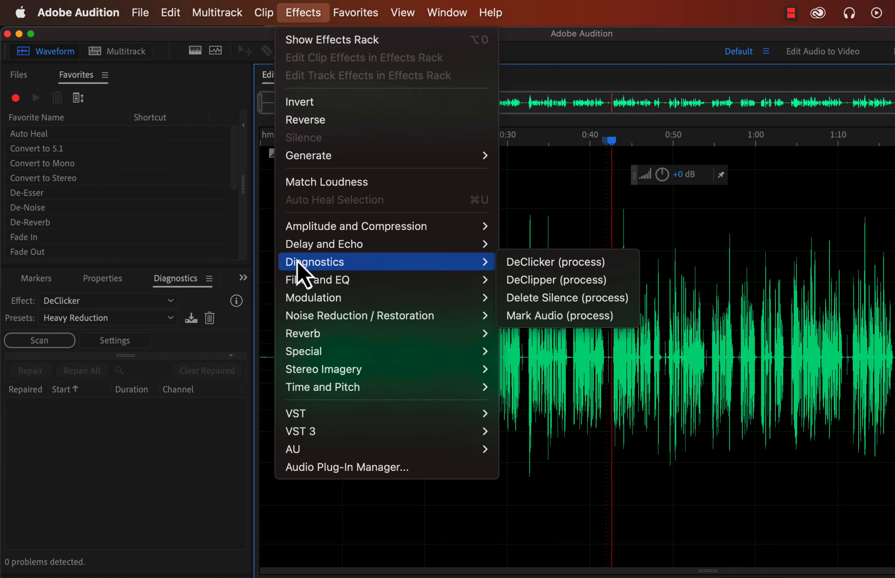
pyautogui.click(524, 264)
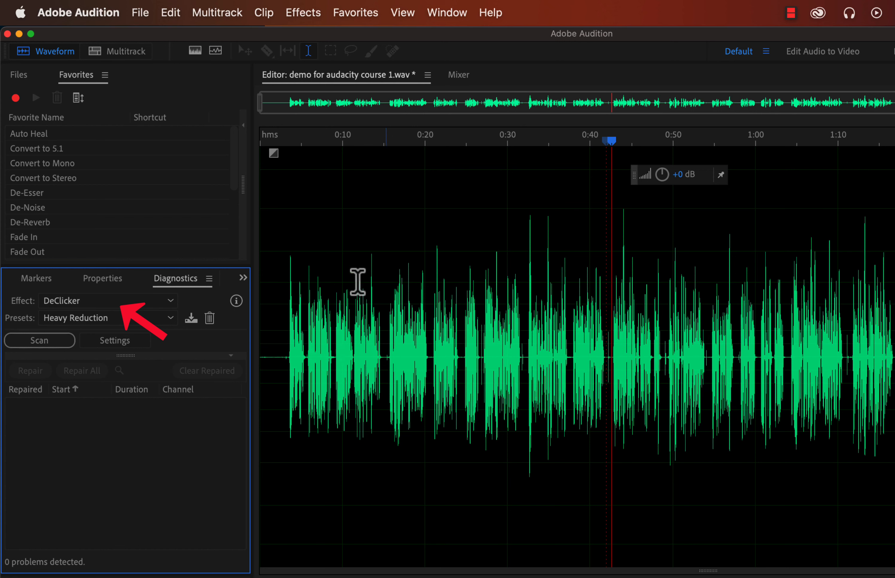
pyautogui.click(107, 301)
pyautogui.click(106, 304)
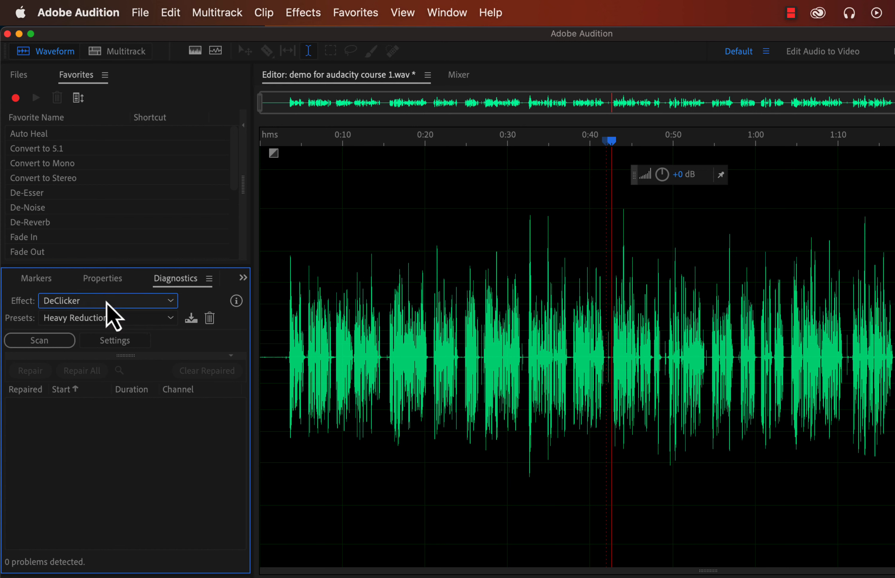
# Step: Scan the recording for clicks with the DeClicker's Medium Reduction preset and repair all detected problems
pyautogui.click(99, 319)
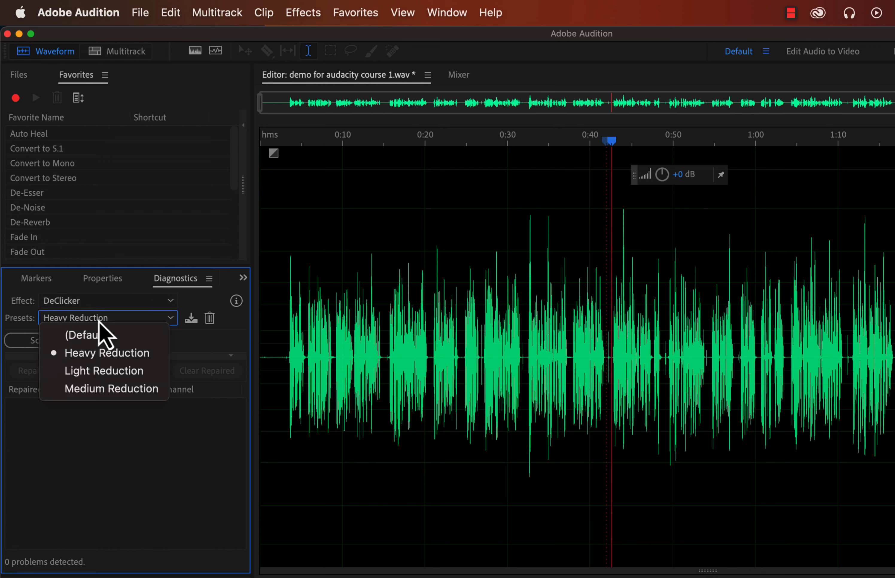
pyautogui.click(96, 370)
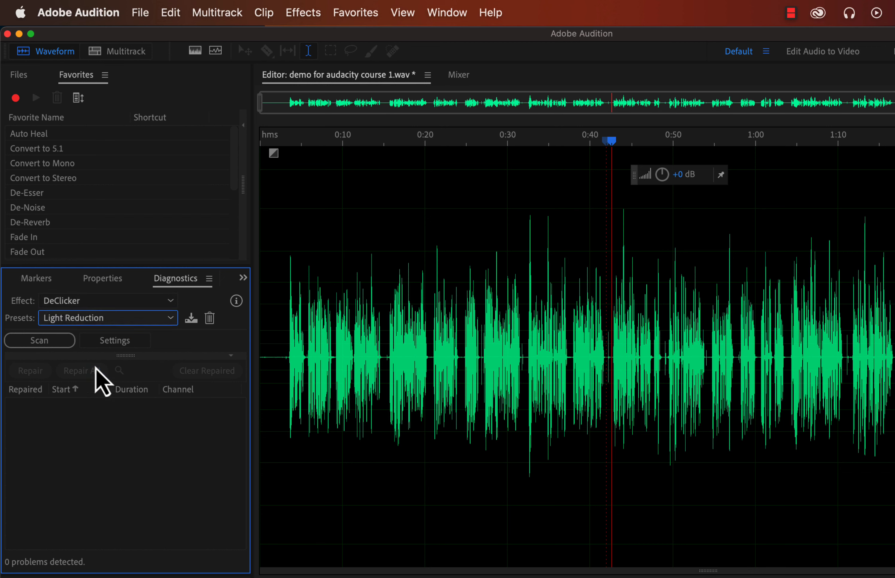
pyautogui.click(72, 315)
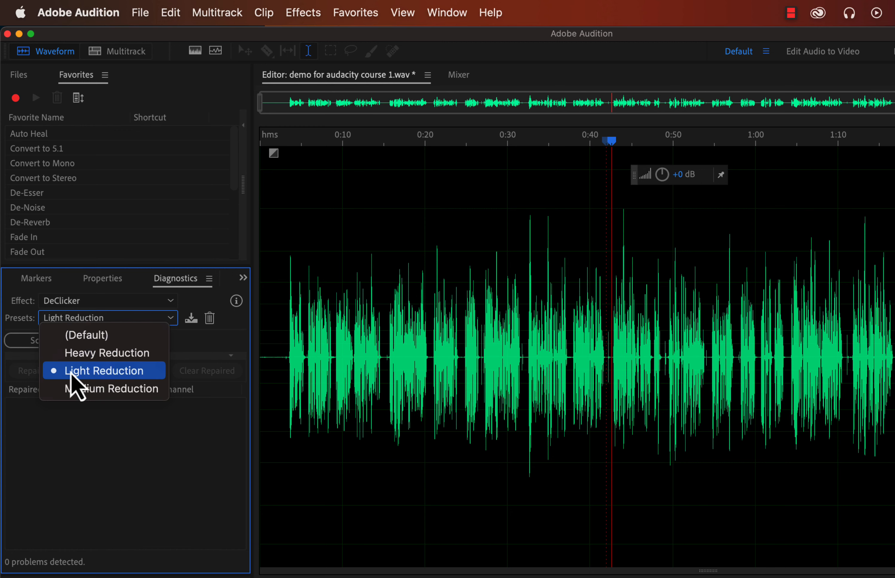
pyautogui.click(71, 389)
pyautogui.click(32, 341)
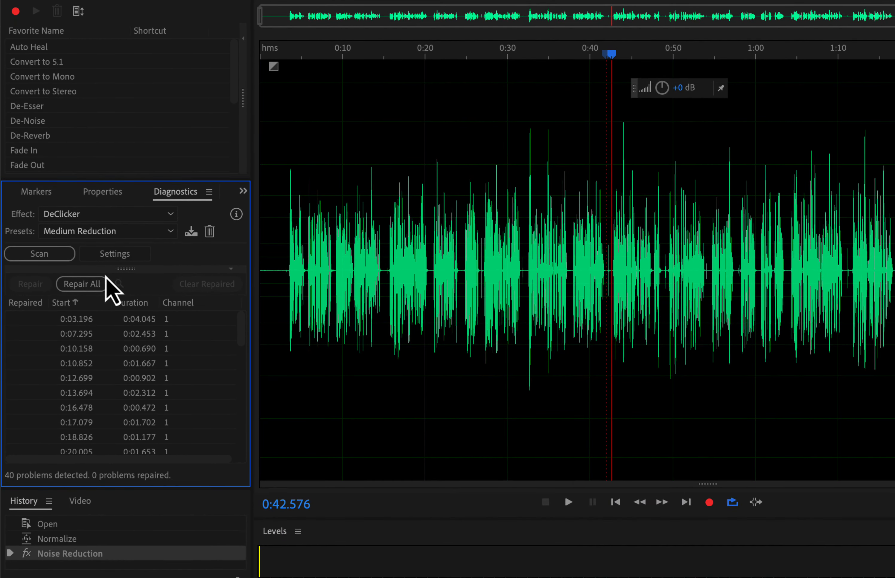
pyautogui.click(85, 284)
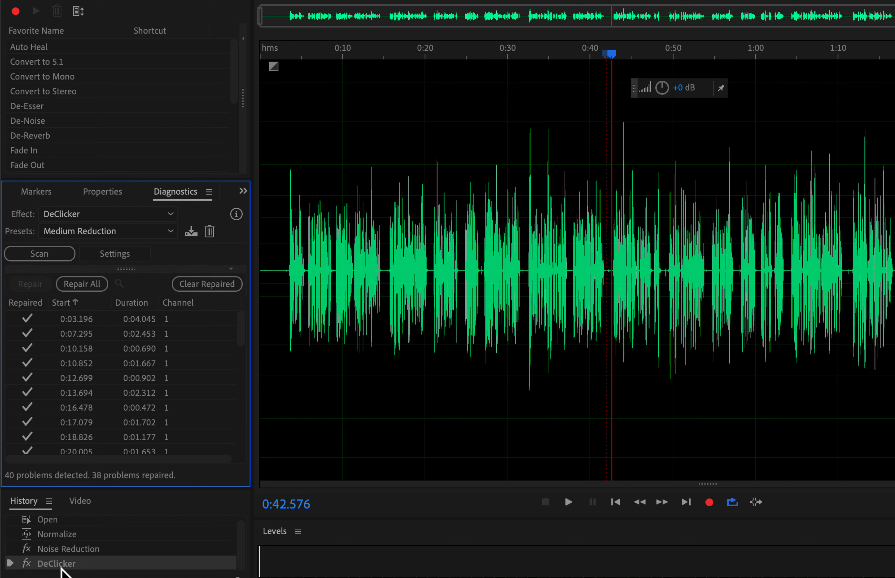
# Step: Inspect the repaired pause around 0:42 and play it from about 0:41.9 to check the click removal
pyautogui.click(612, 266)
pyautogui.scroll(5, 613, 265)
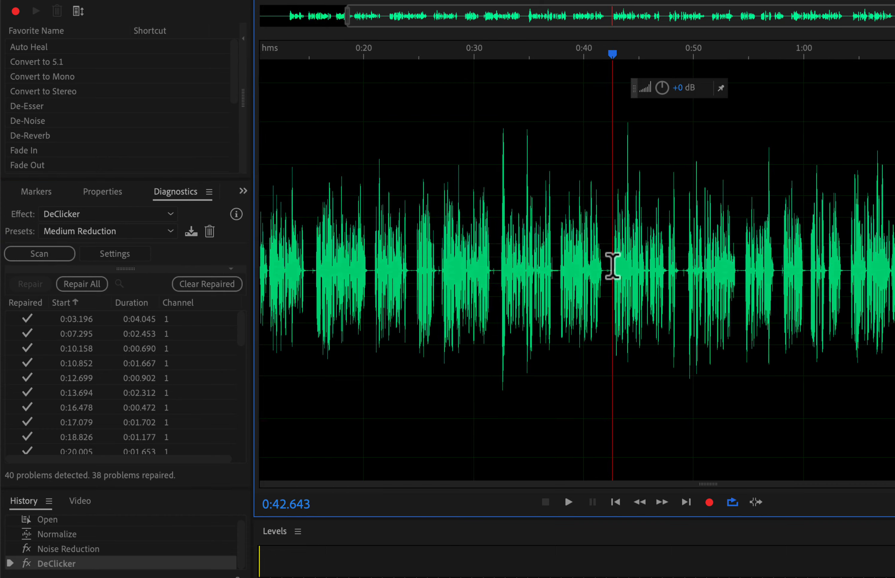
pyautogui.moveTo(581, 263); pyautogui.dragTo(604, 272)
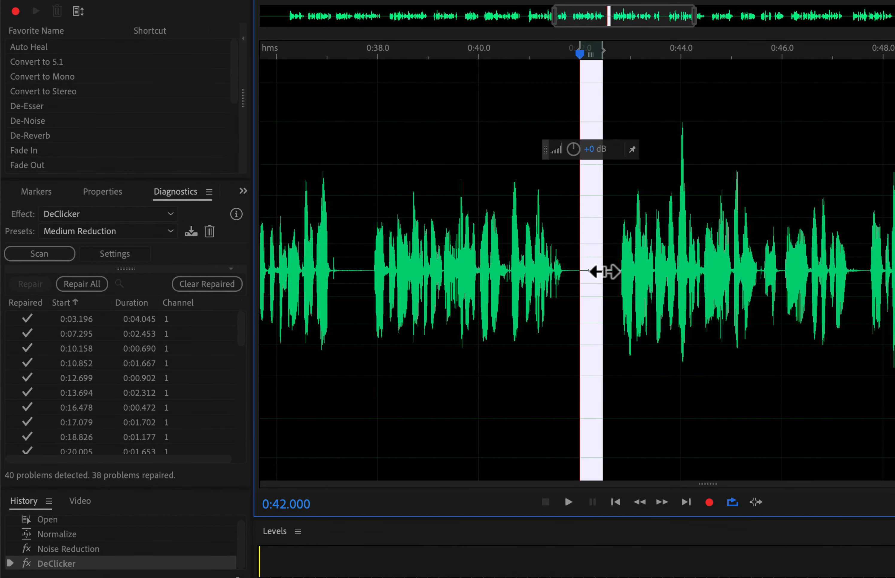
pyautogui.click(572, 273)
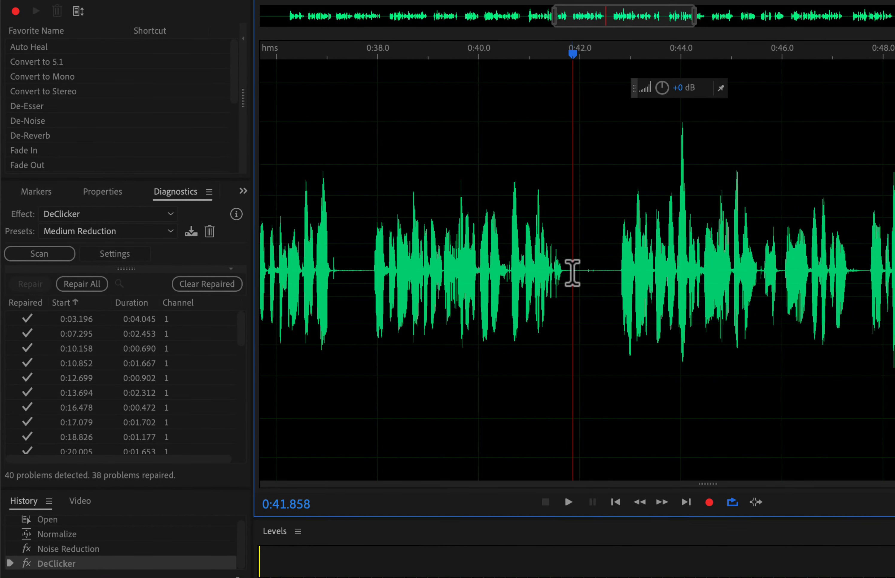
pyautogui.press('space')
pyautogui.press('space')
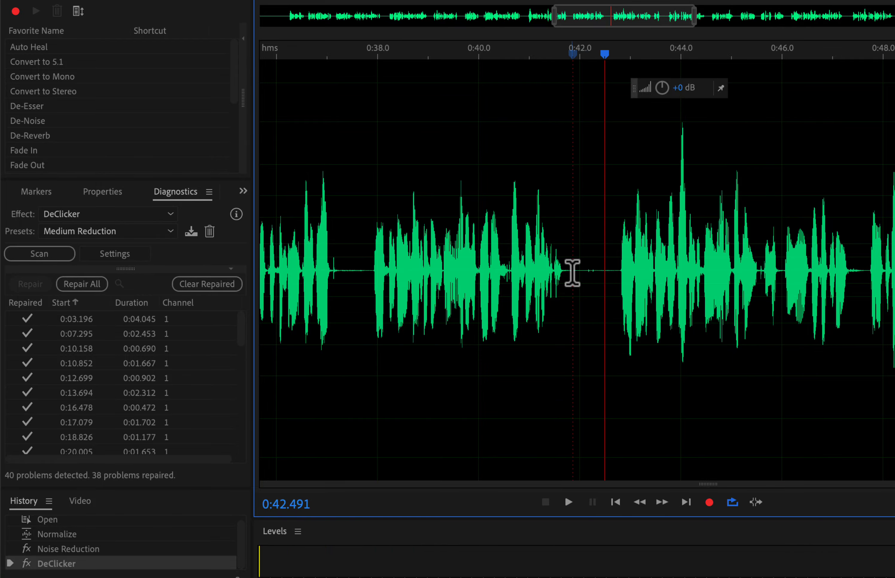
pyautogui.click(572, 273)
pyautogui.press('space')
pyautogui.press('space')
pyautogui.scroll(-2, 571, 273)
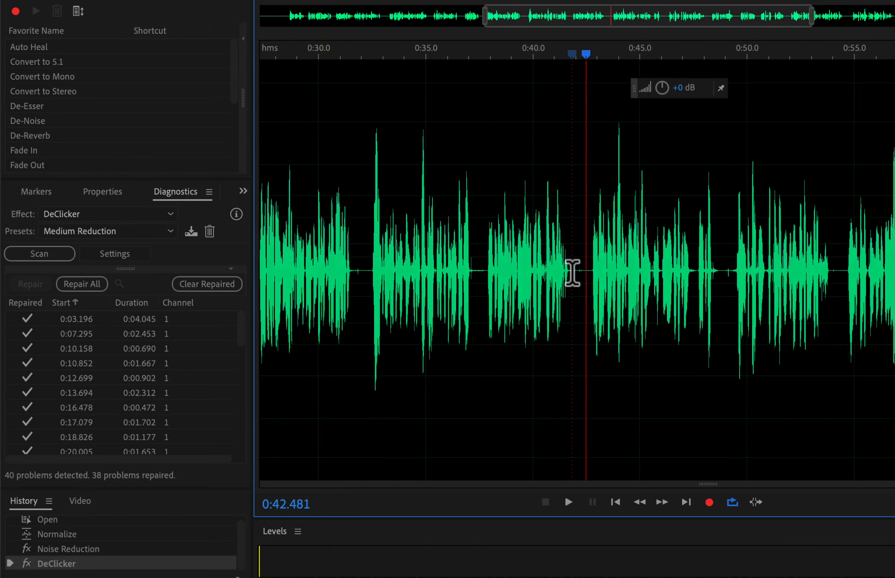
# Step: Show the full recording in the editor and open the Single-band Compressor effect for it
pyautogui.scroll(-2, 447, 313)
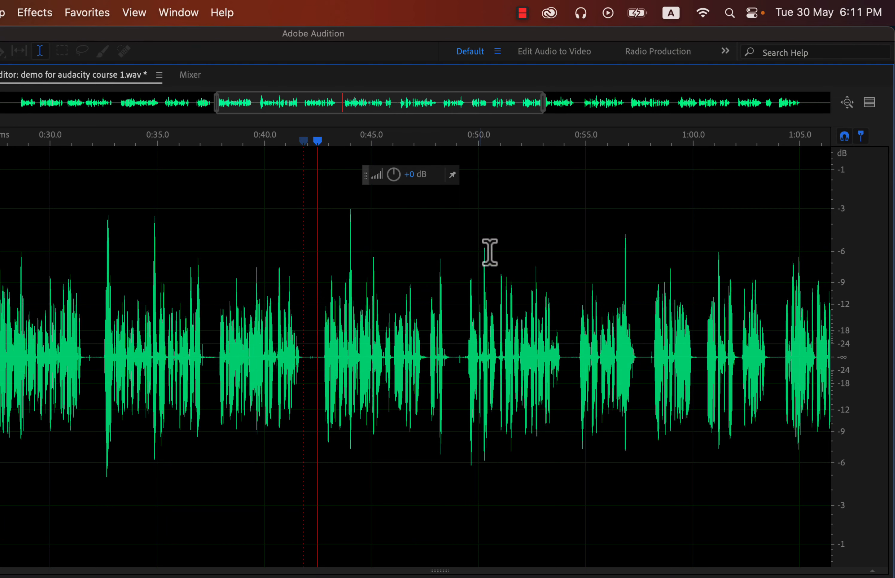
pyautogui.click(847, 102)
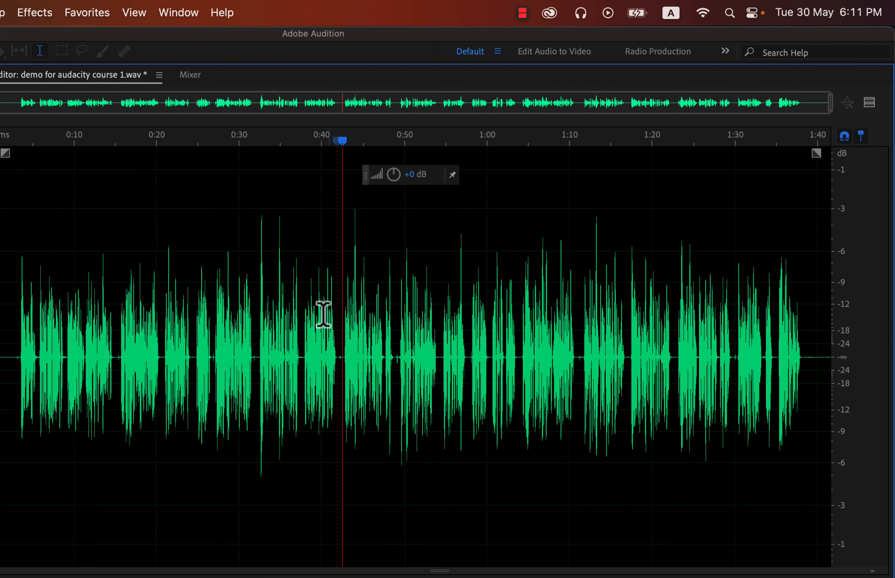
pyautogui.click(35, 12)
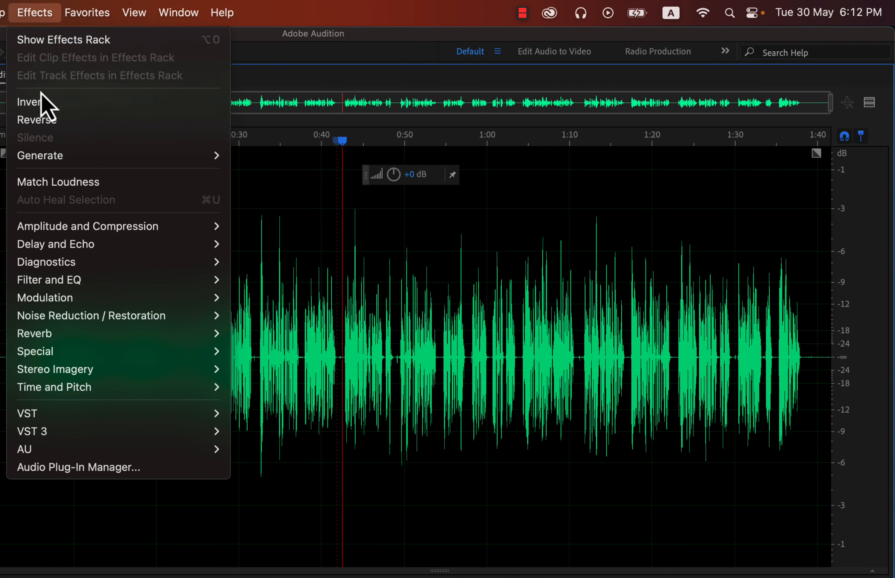
pyautogui.moveTo(44, 226)
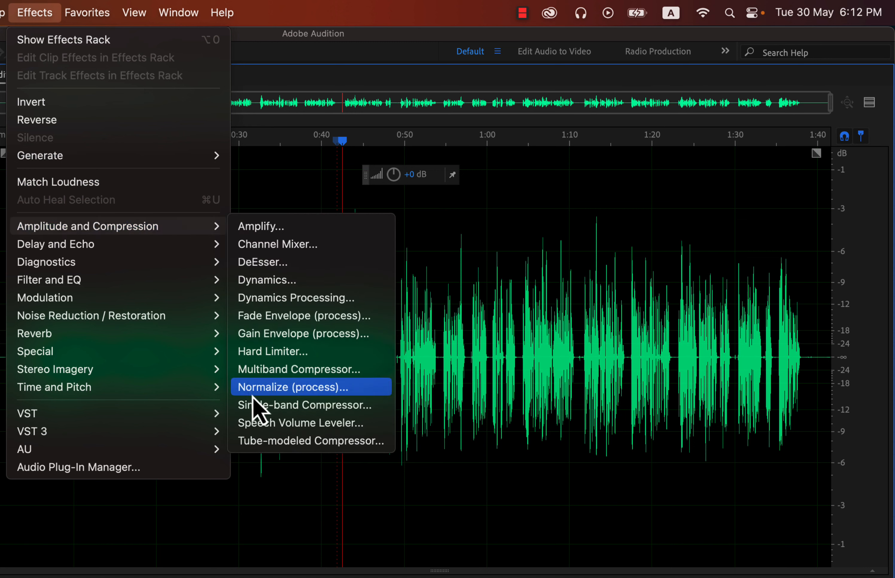
pyautogui.click(345, 412)
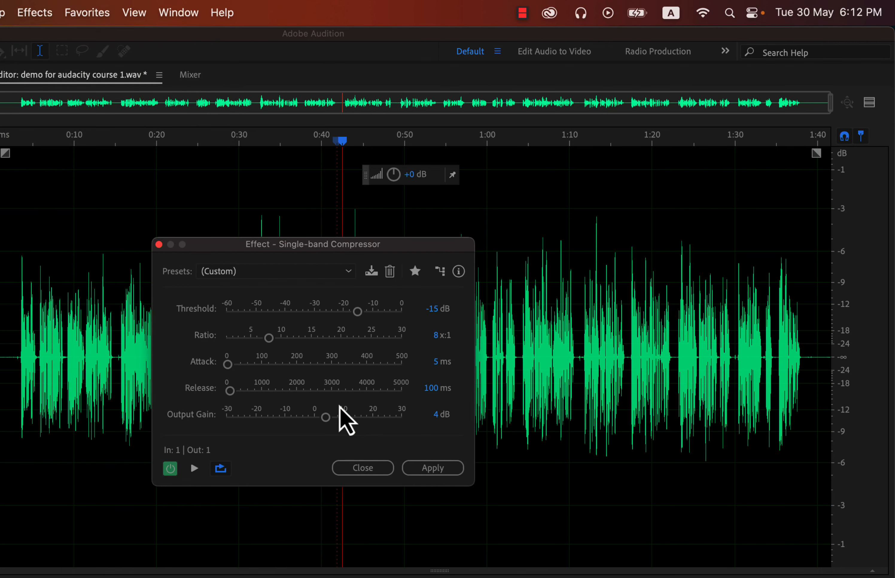
# Step: Choose the compressor's Blissful Bass preset and preview it from near the beginning of the recording
pyautogui.click(303, 273)
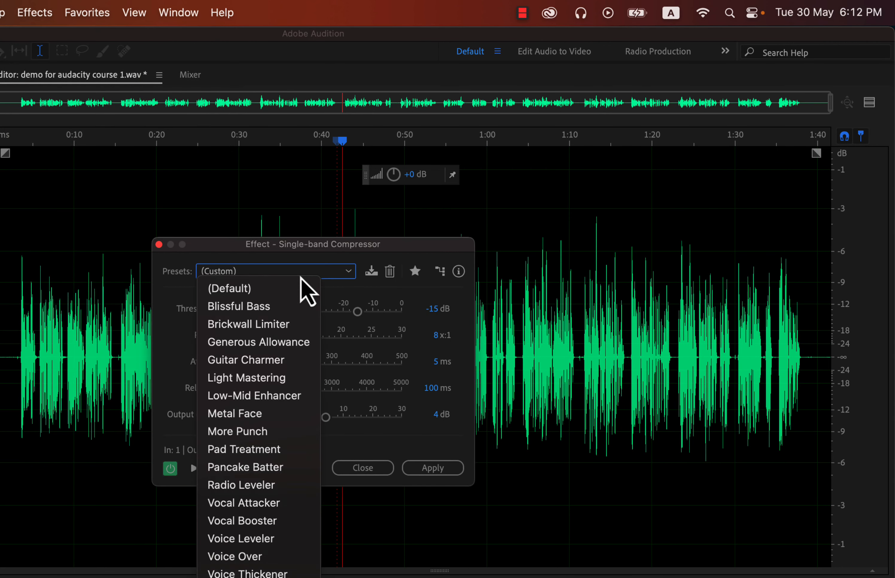
pyautogui.click(251, 309)
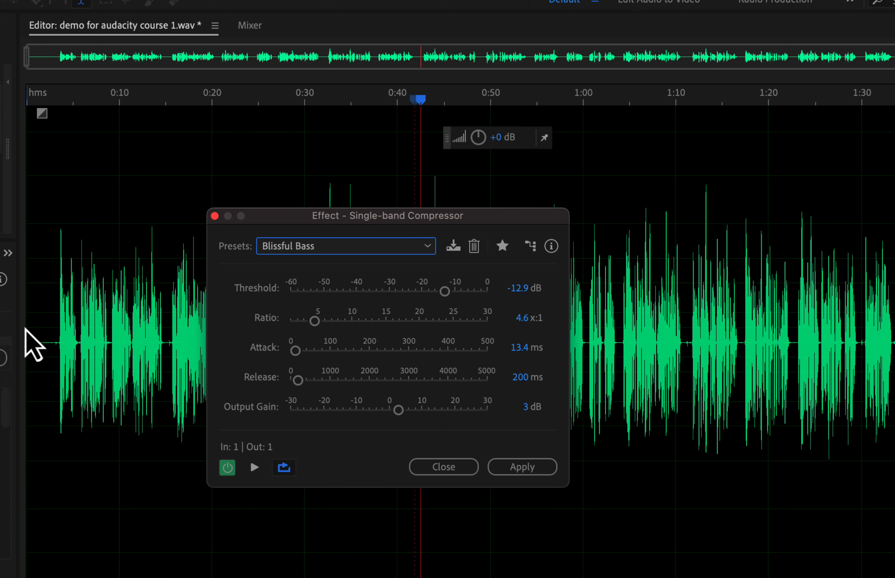
pyautogui.click(41, 323)
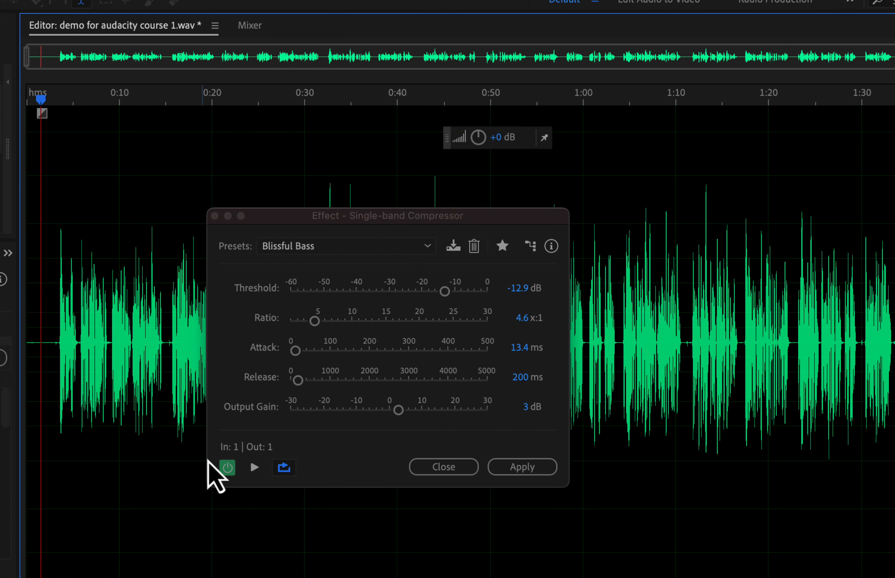
pyautogui.click(255, 467)
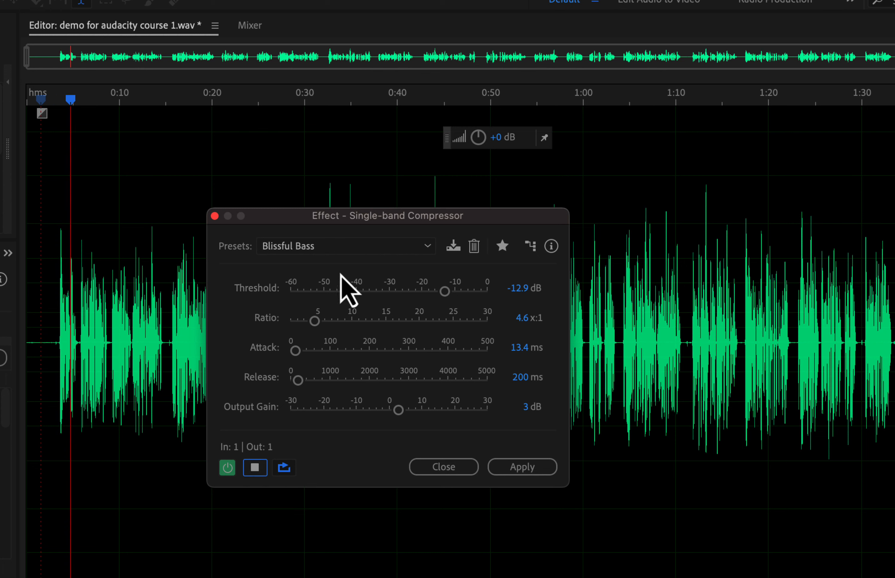
# Step: Audition the Voice Leveler, Voice Over and Voice Thickener compressor presets in turn while the preview plays
pyautogui.click(344, 248)
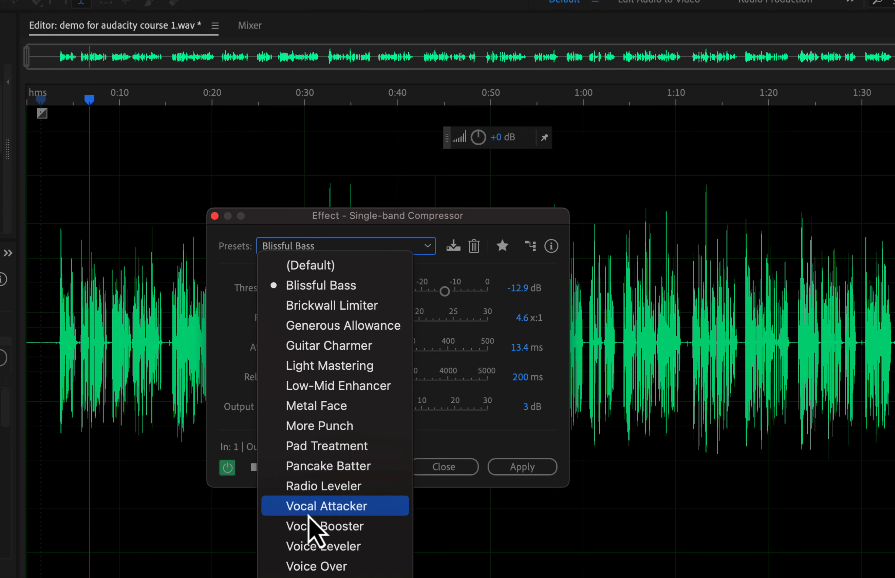
pyautogui.click(307, 547)
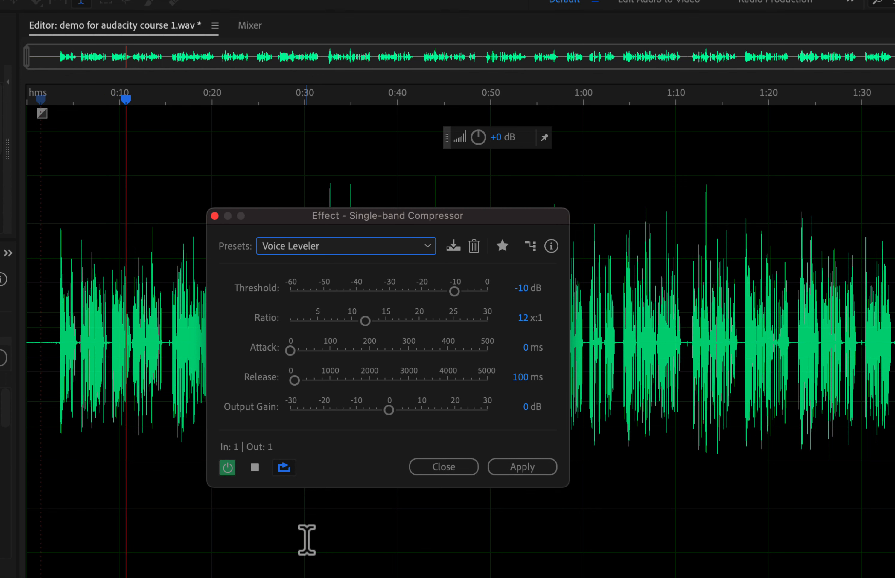
pyautogui.click(348, 247)
pyautogui.click(306, 566)
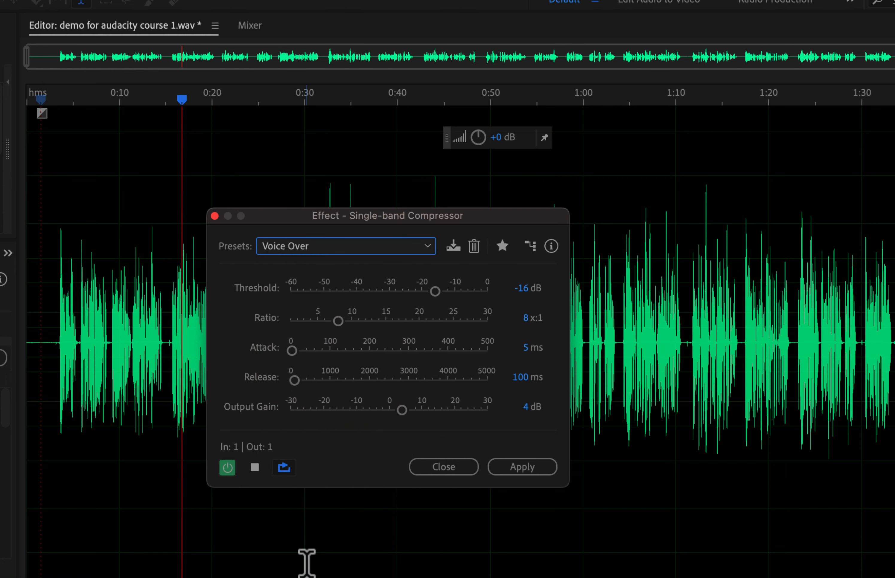
pyautogui.click(342, 253)
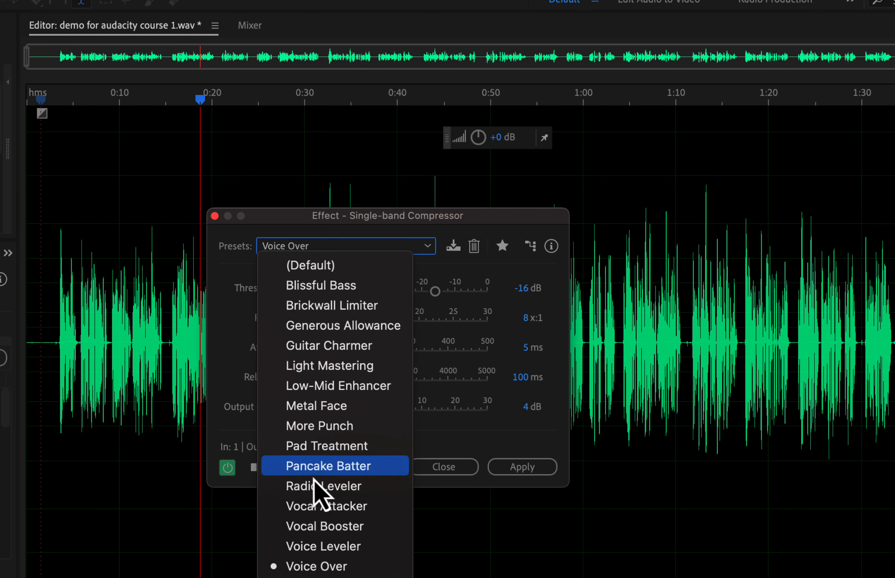
pyautogui.click(312, 577)
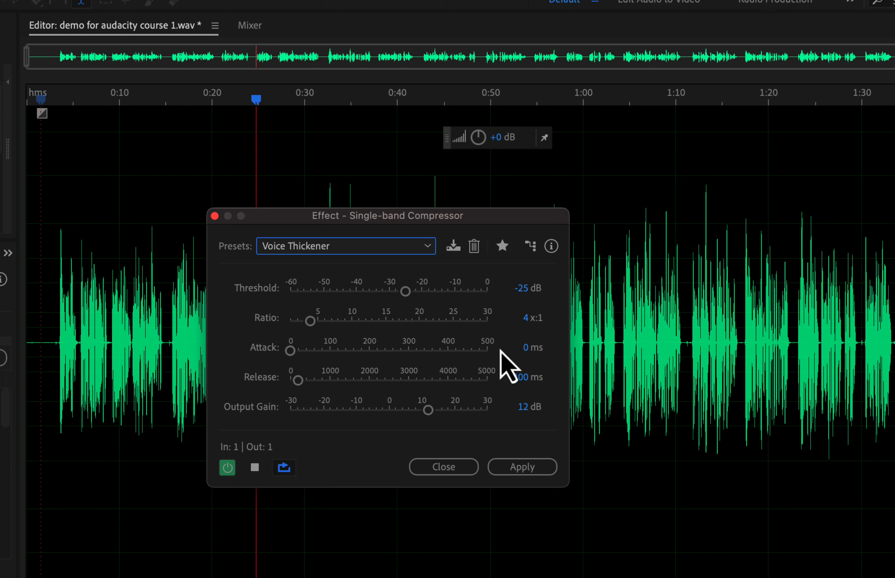
# Step: Apply the Single-band Compressor to the whole recording with the Voice Leveler preset
pyautogui.click(370, 246)
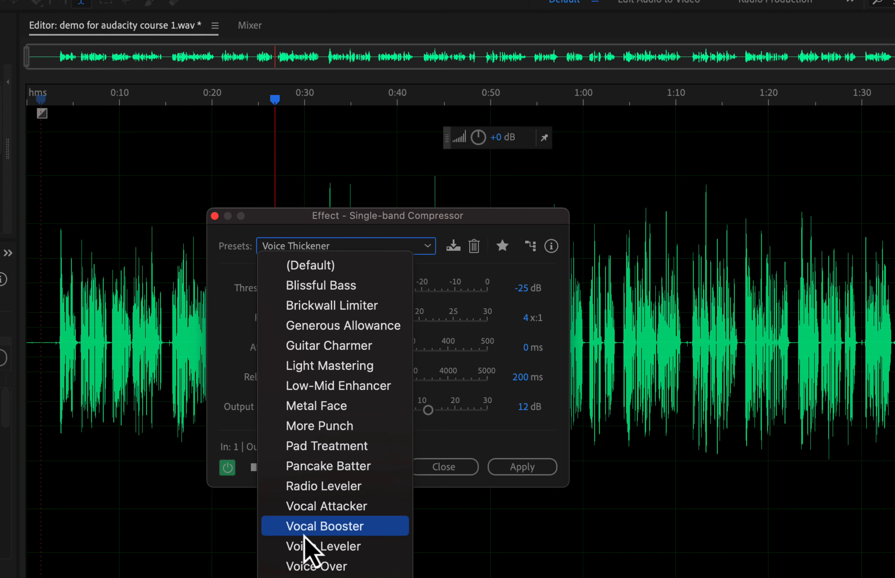
pyautogui.click(304, 548)
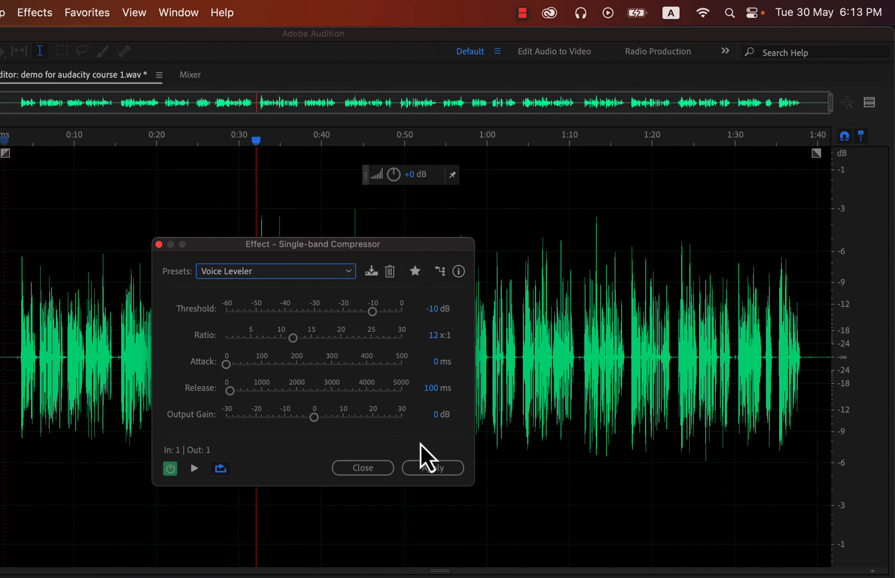
pyautogui.click(432, 468)
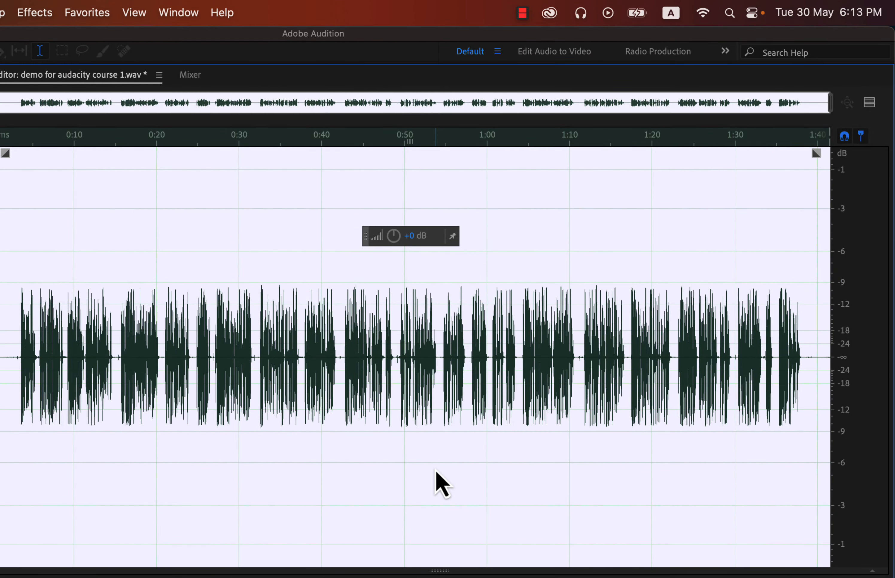
# Step: Normalize the compressed recording to -3 dB and play it from the beginning
pyautogui.click(218, 451)
pyautogui.click(34, 12)
pyautogui.moveTo(201, 229)
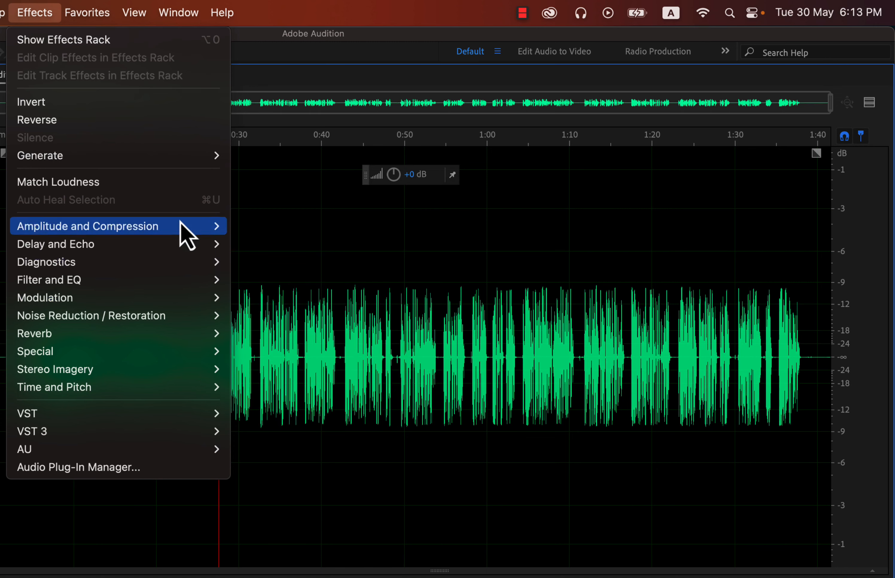
pyautogui.moveTo(95, 22)
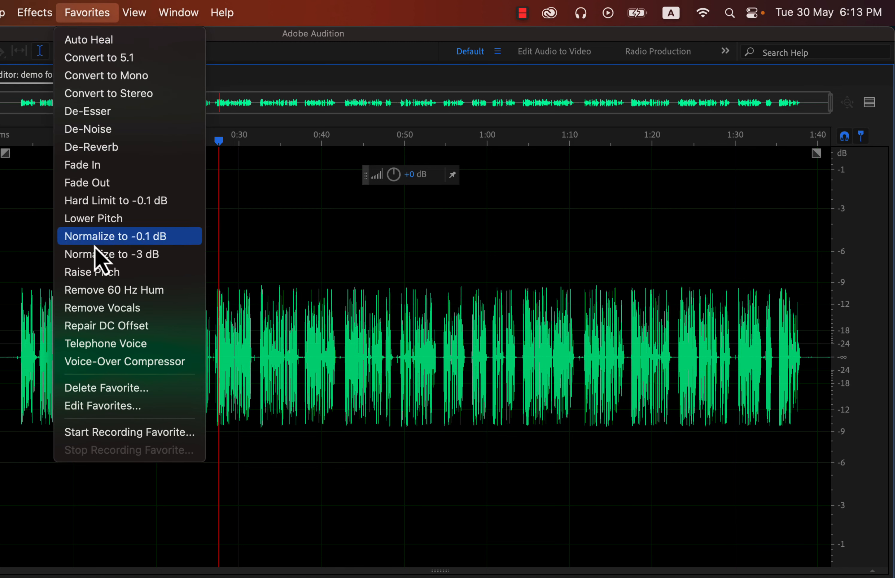
pyautogui.click(111, 254)
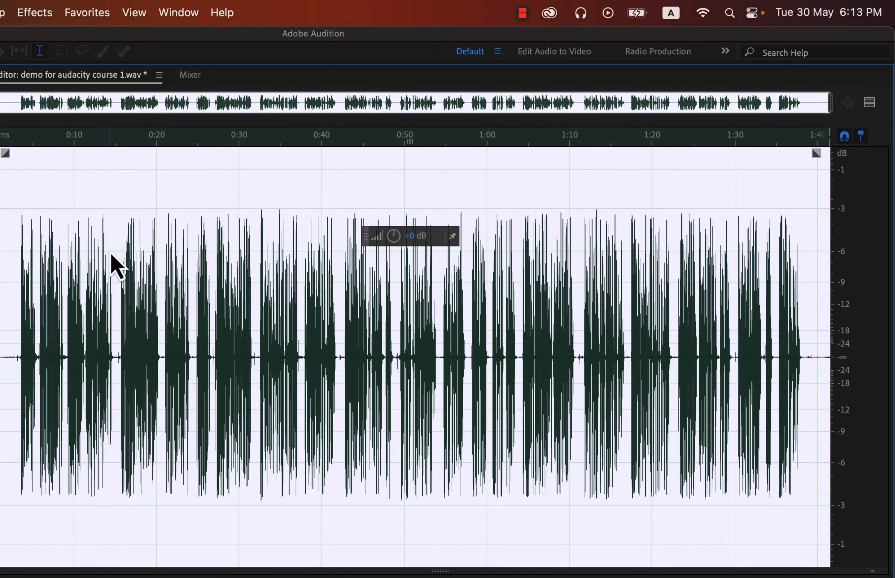
pyautogui.click(3, 303)
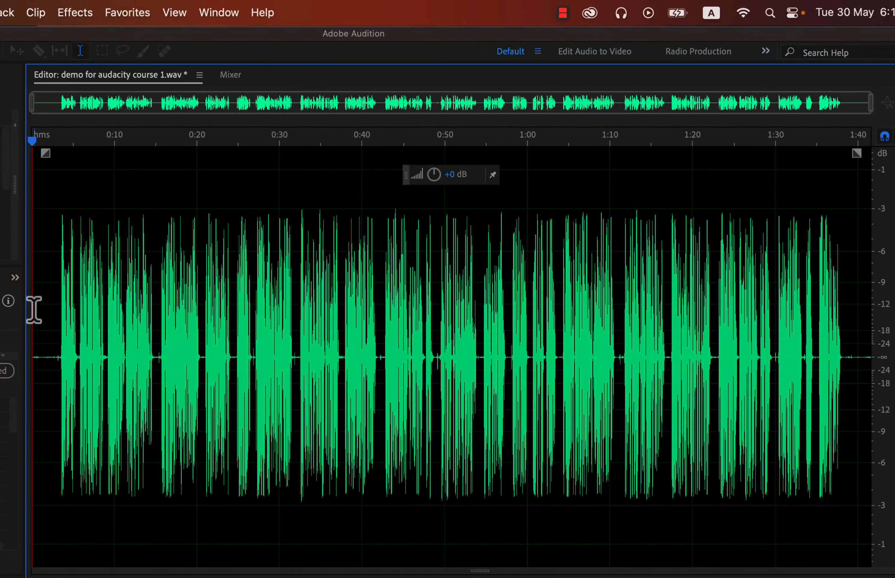
pyautogui.press('space')
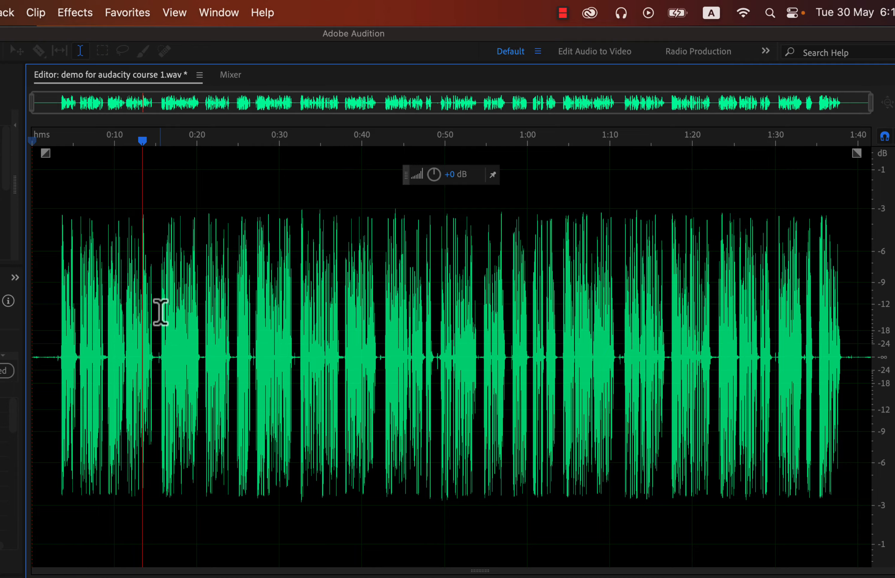
# Step: Select and play the remaining click near 0:15.4, then the pause from about 0:20.5 to 0:21.0
pyautogui.scroll(5, 161, 312)
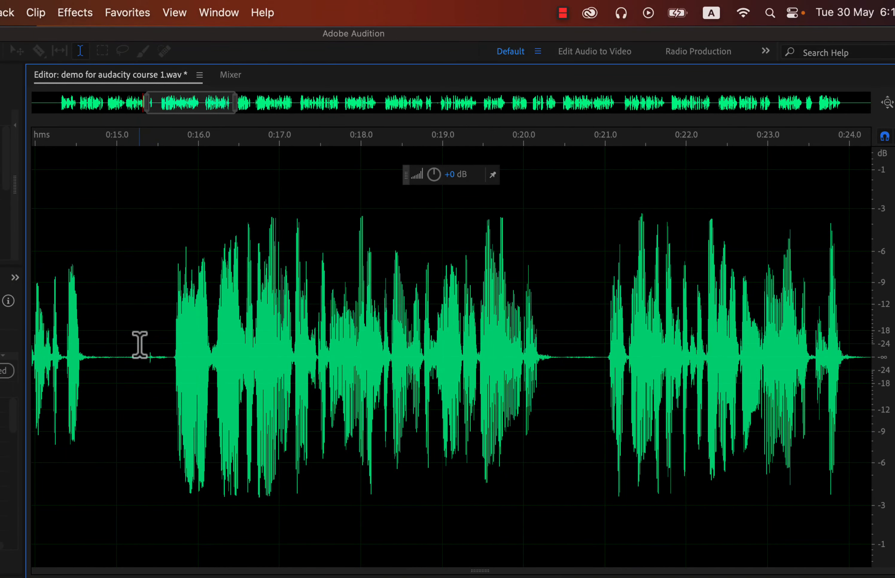
pyautogui.moveTo(140, 345); pyautogui.dragTo(158, 356)
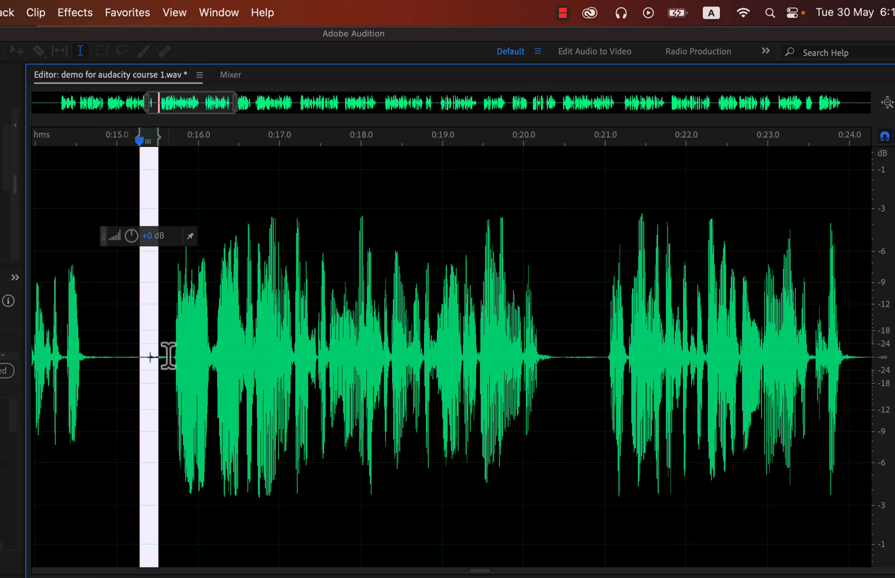
pyautogui.press('space')
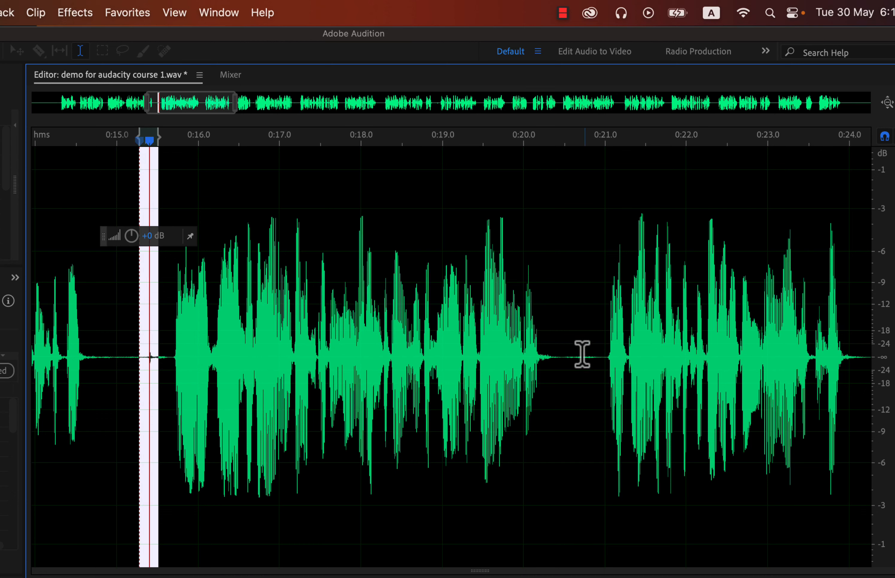
pyautogui.moveTo(561, 344); pyautogui.dragTo(603, 374)
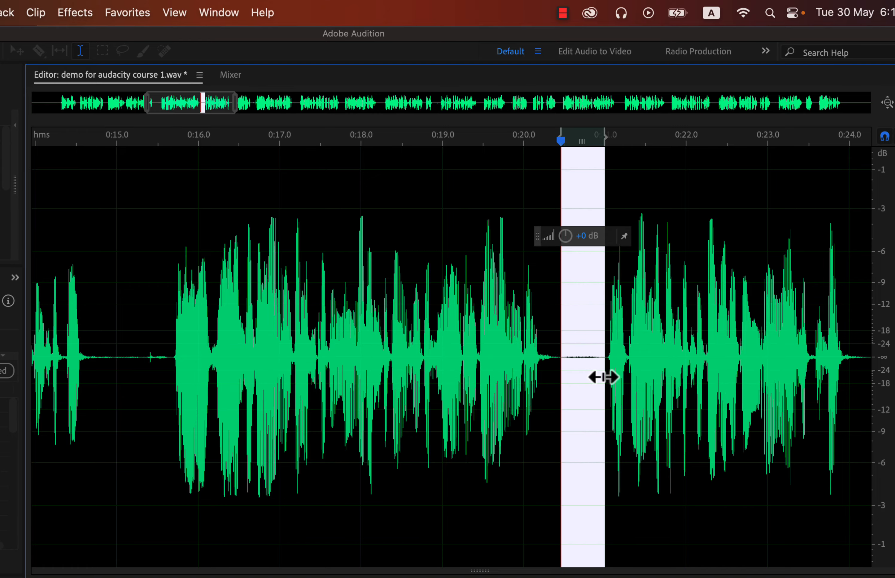
pyautogui.press('space')
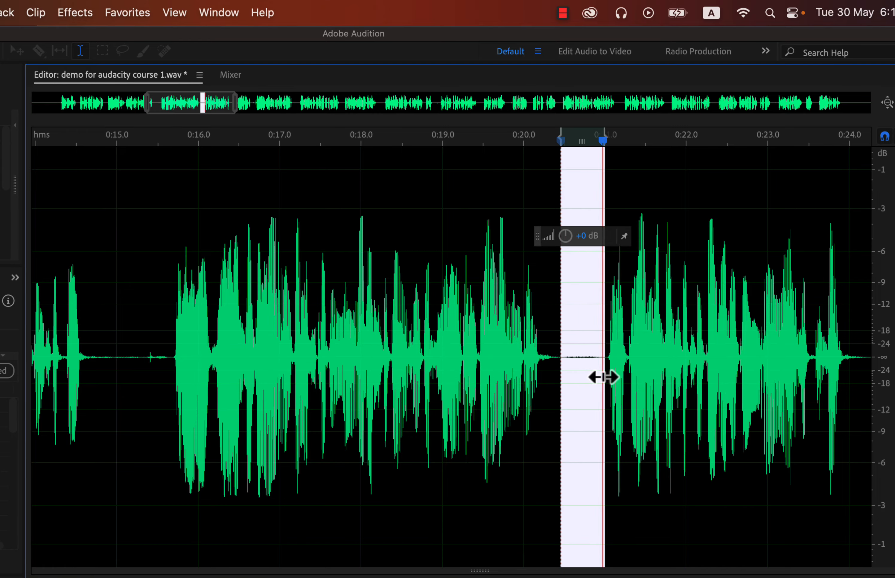
# Step: Select a clean stretch of the pause from about 0:32.0 to 0:32.4, play it and copy it
pyautogui.scroll(-3, 603, 377)
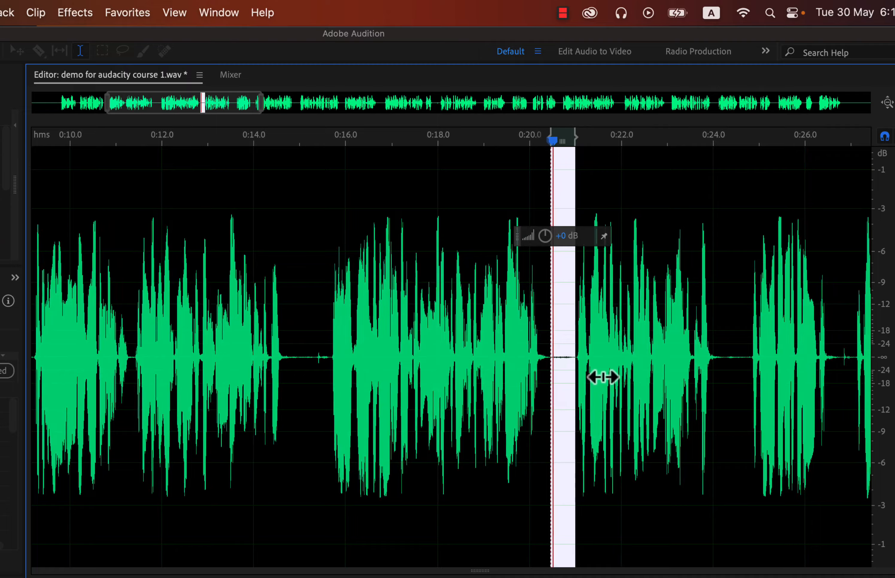
pyautogui.hscroll(8, 604, 377)
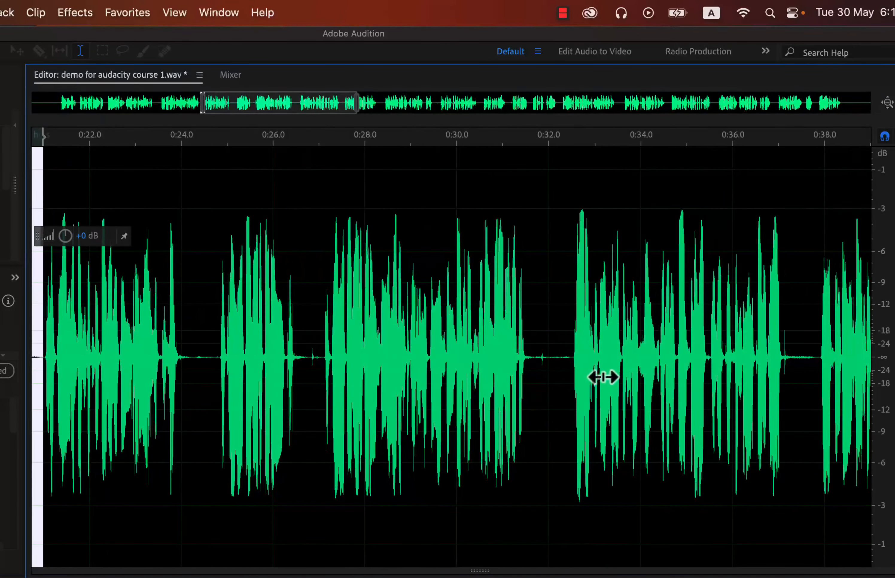
pyautogui.hscroll(1, 604, 377)
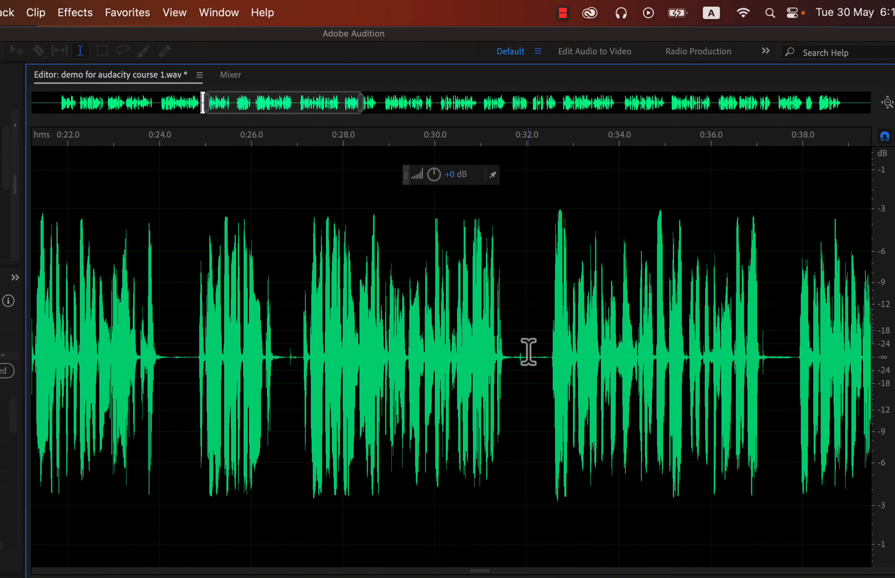
pyautogui.moveTo(527, 353); pyautogui.dragTo(548, 367)
pyautogui.press('space')
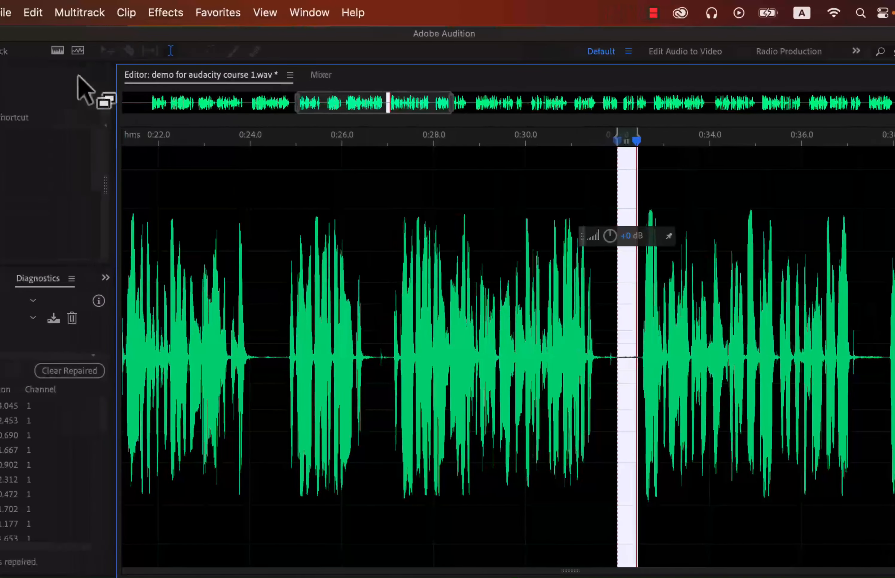
pyautogui.click(34, 12)
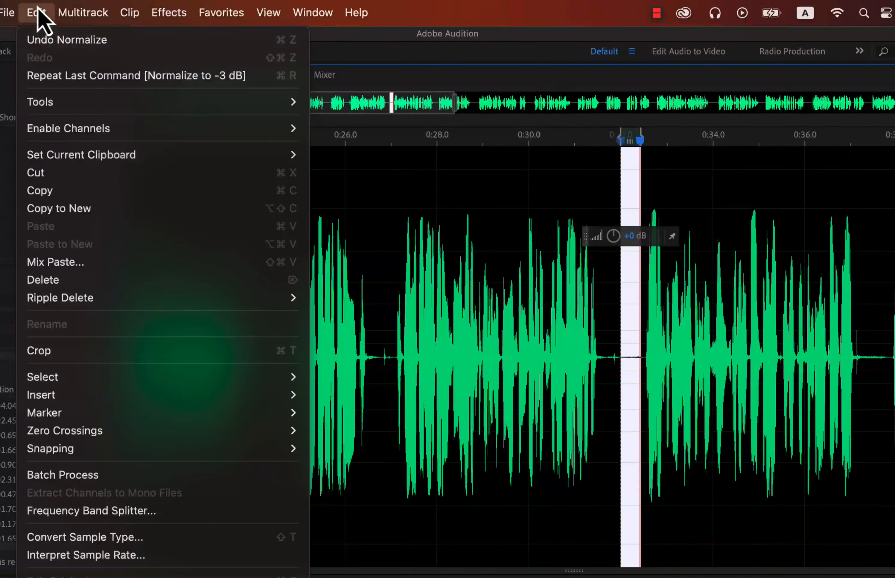
pyautogui.click(52, 192)
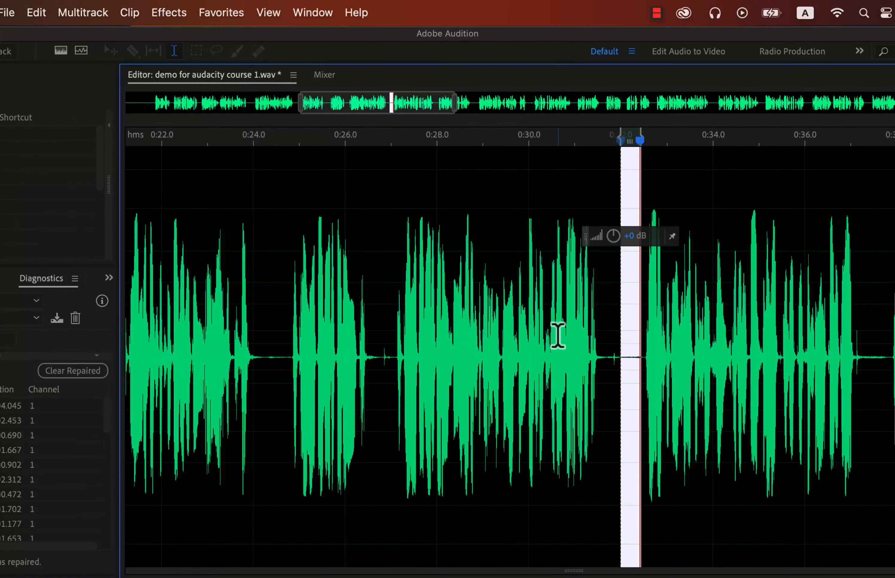
# Step: Select the click from about 0:31.8 to 0:32.0 and mix-paste the copied silence over it with the Overwrite paste type
pyautogui.click(611, 352)
pyautogui.moveTo(611, 351); pyautogui.dragTo(619, 357)
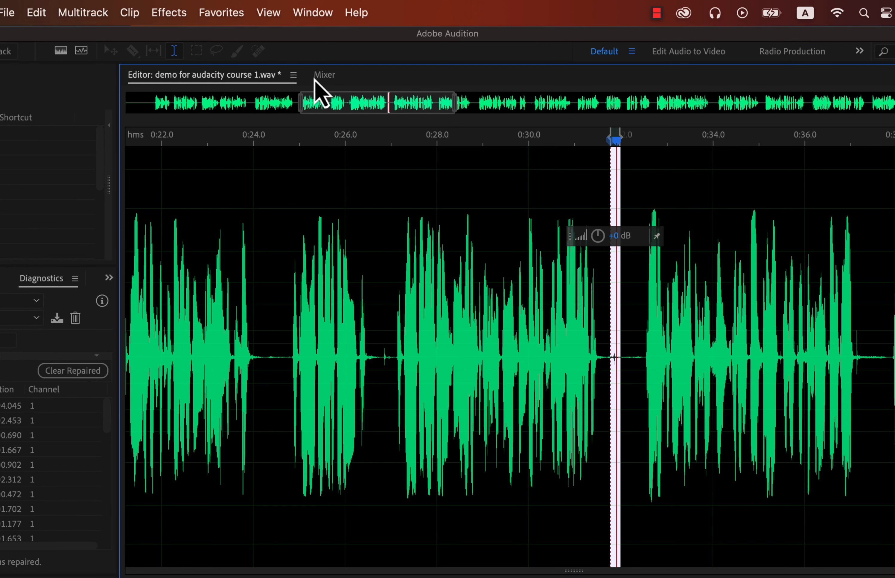
pyautogui.click(39, 17)
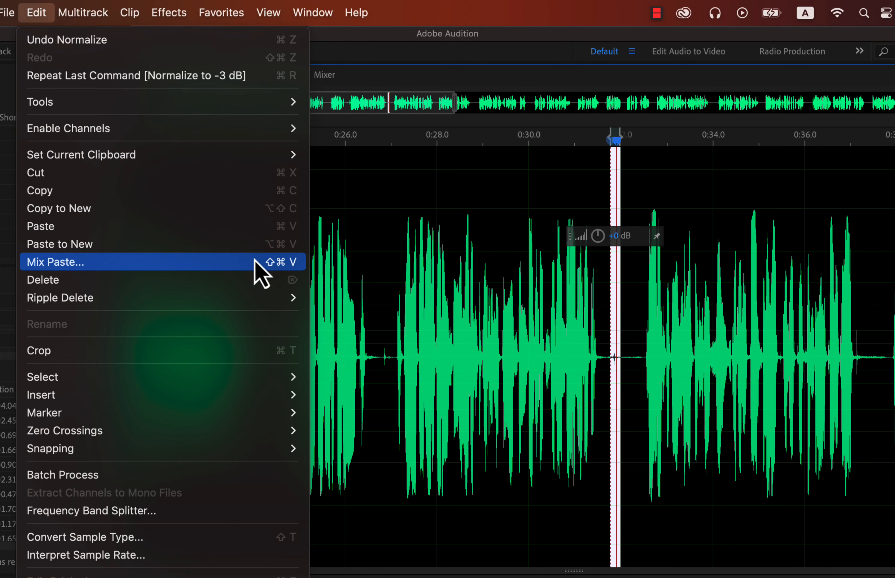
pyautogui.click(214, 263)
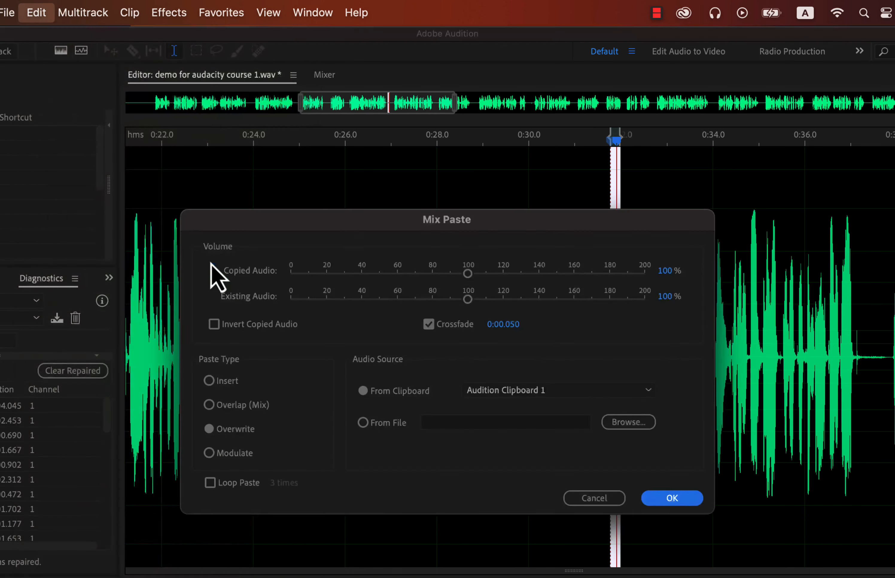
pyautogui.click(224, 431)
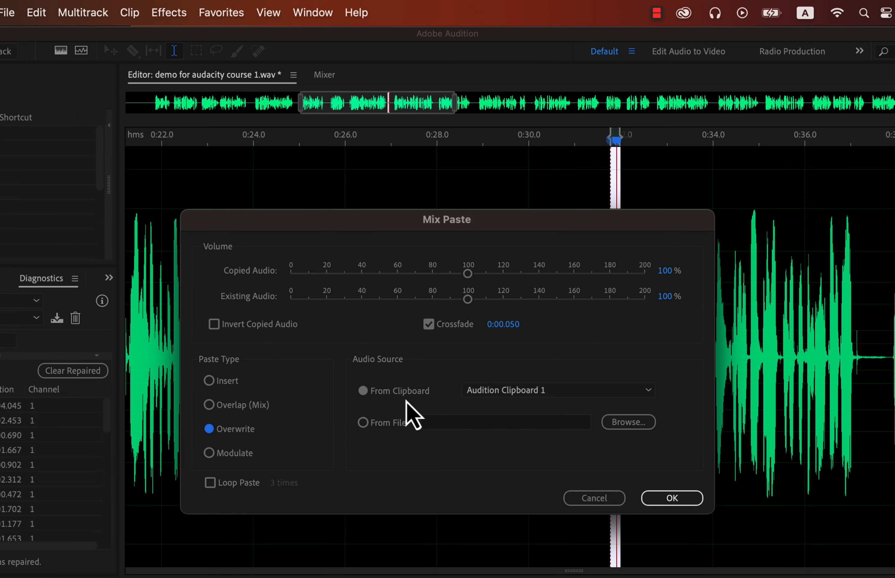
pyautogui.click(676, 499)
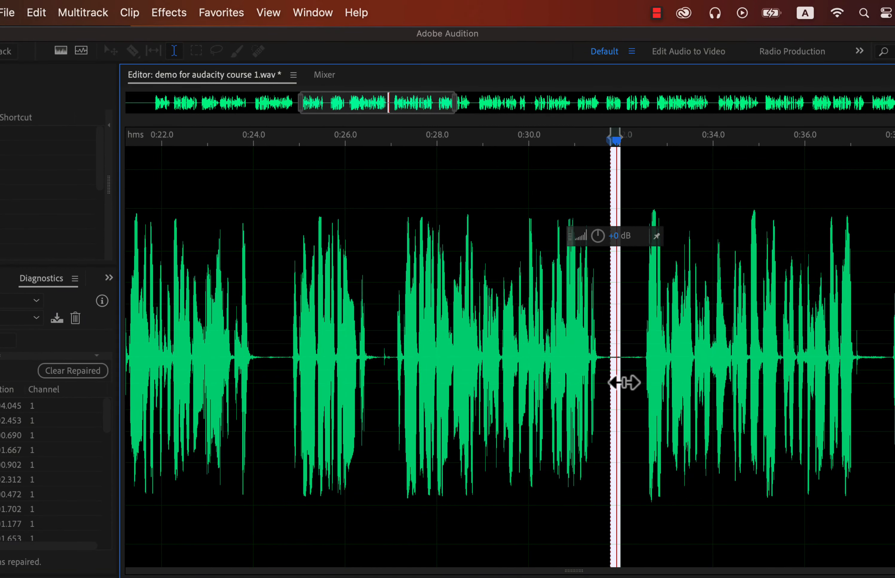
# Step: Play and select the click near 0:26.8, then replace it with the copied silence using Mix Paste in Overwrite mode
pyautogui.scroll(-2, 485, 362)
pyautogui.click(397, 350)
pyautogui.press('space')
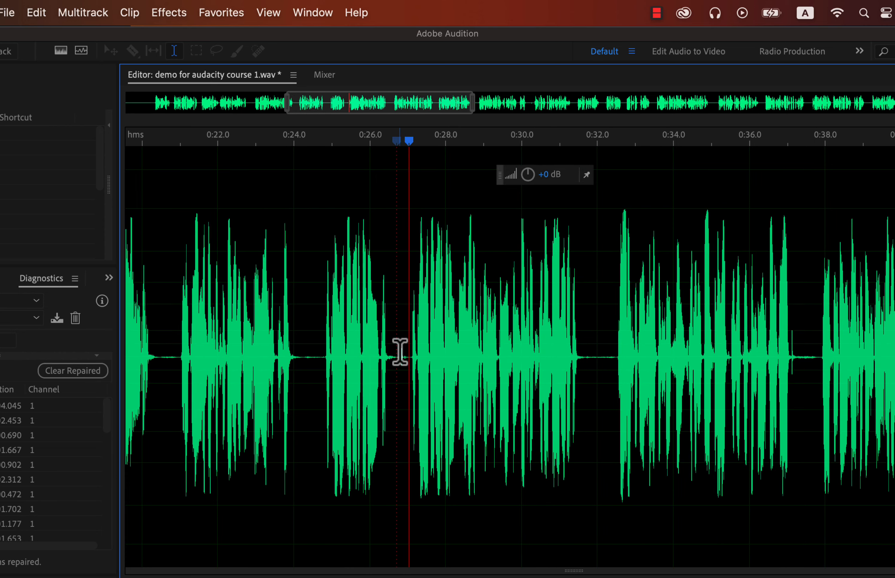
pyautogui.moveTo(400, 352); pyautogui.dragTo(402, 353)
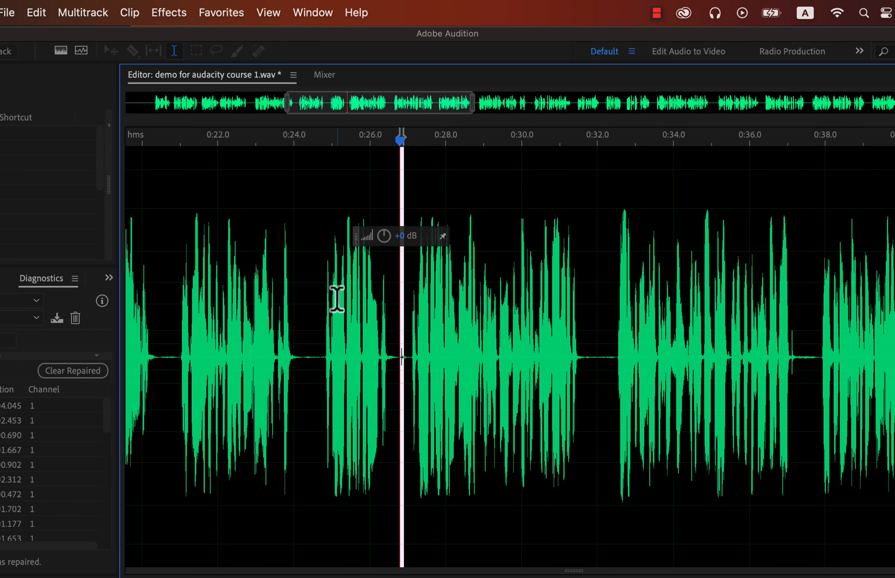
pyautogui.click(42, 13)
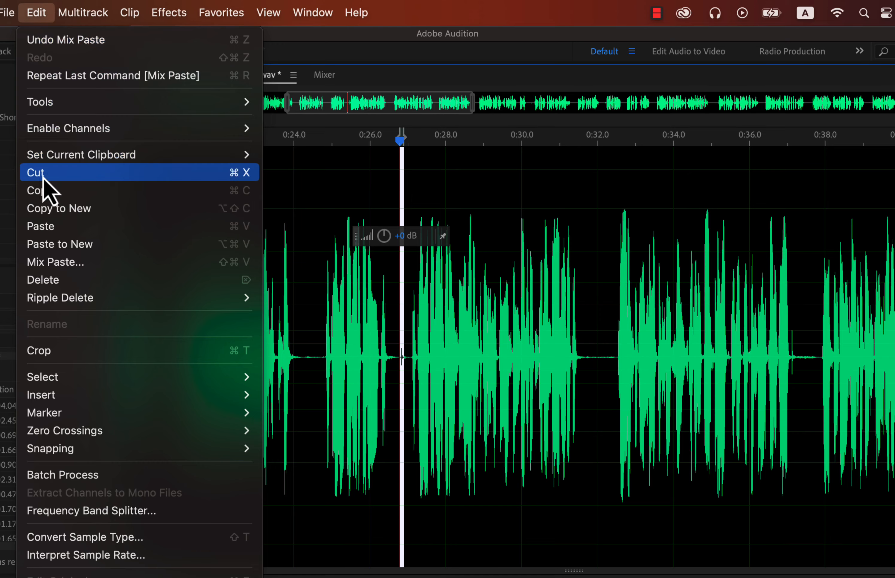
pyautogui.click(50, 265)
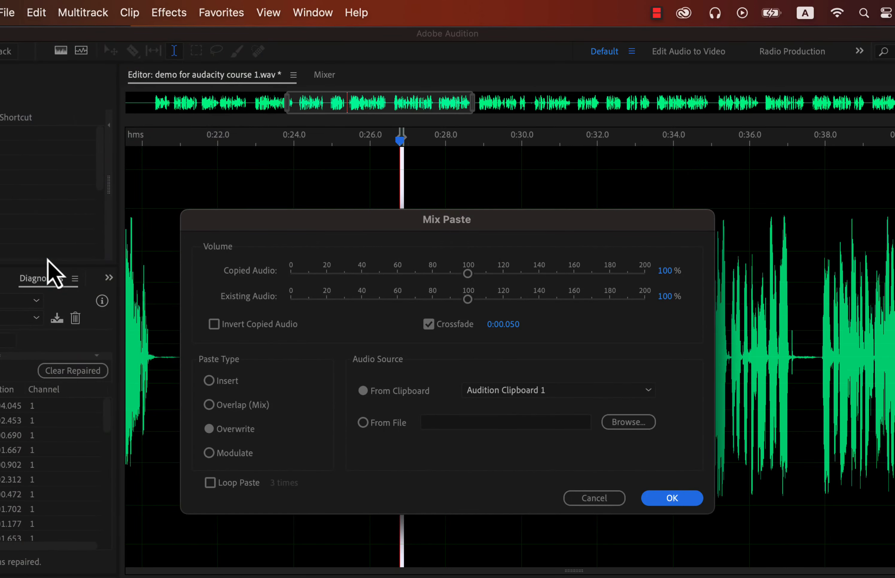
pyautogui.click(682, 492)
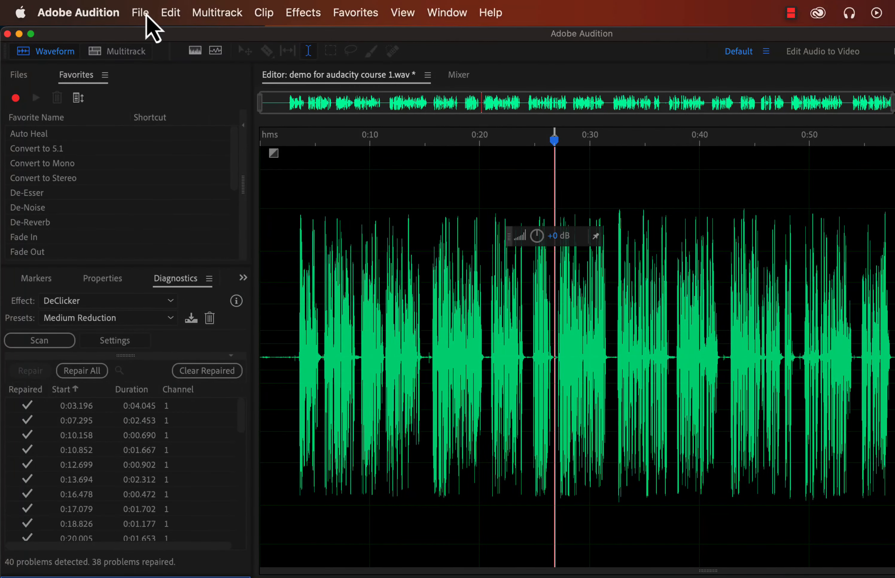
# Step: Open the export settings for saving the cleaned recording as a file
pyautogui.click(145, 14)
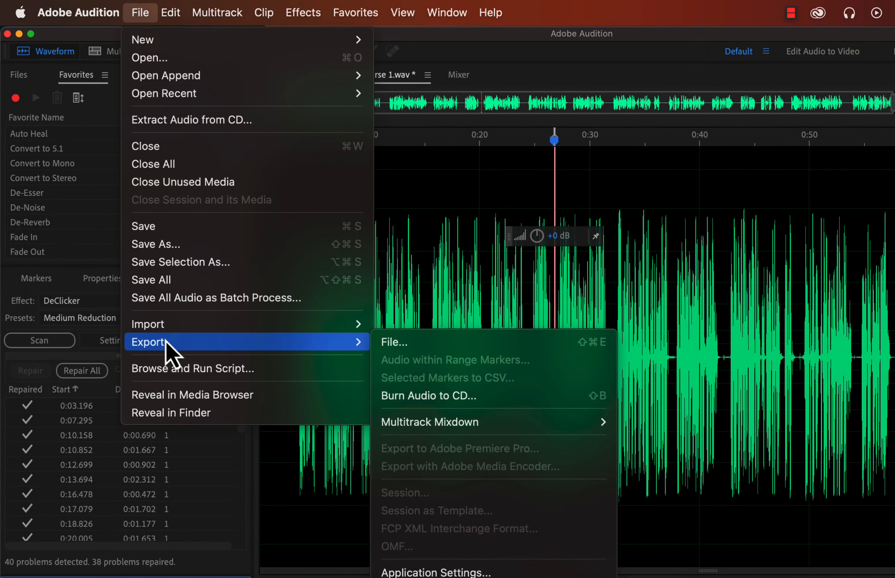
pyautogui.moveTo(354, 344)
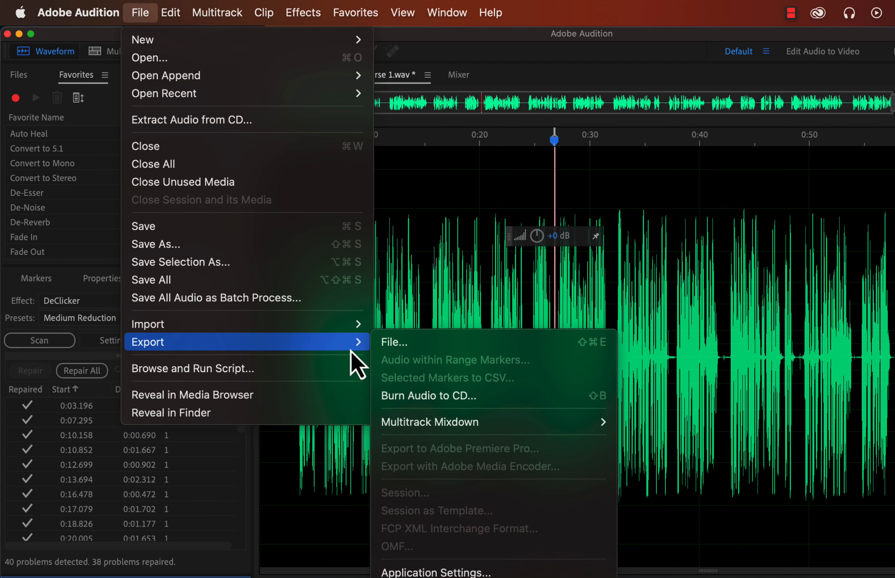
pyautogui.click(425, 345)
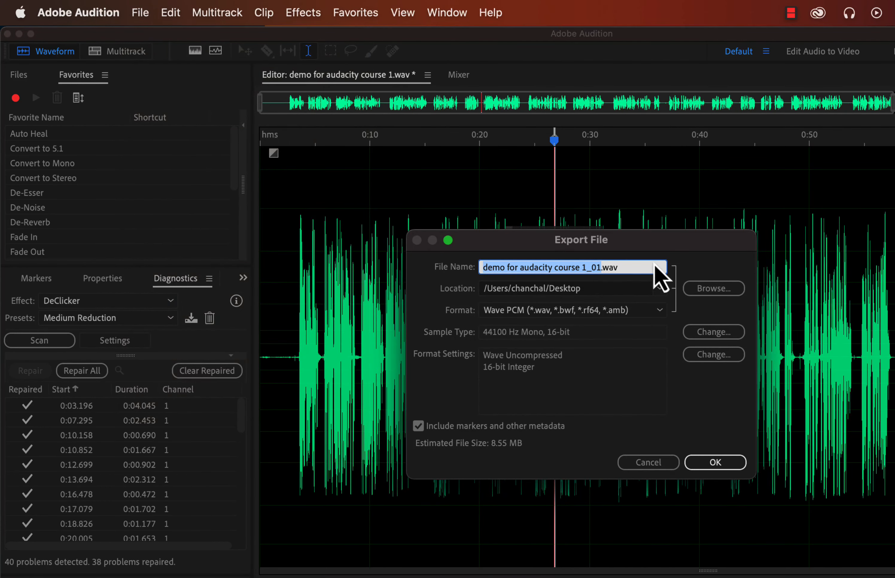